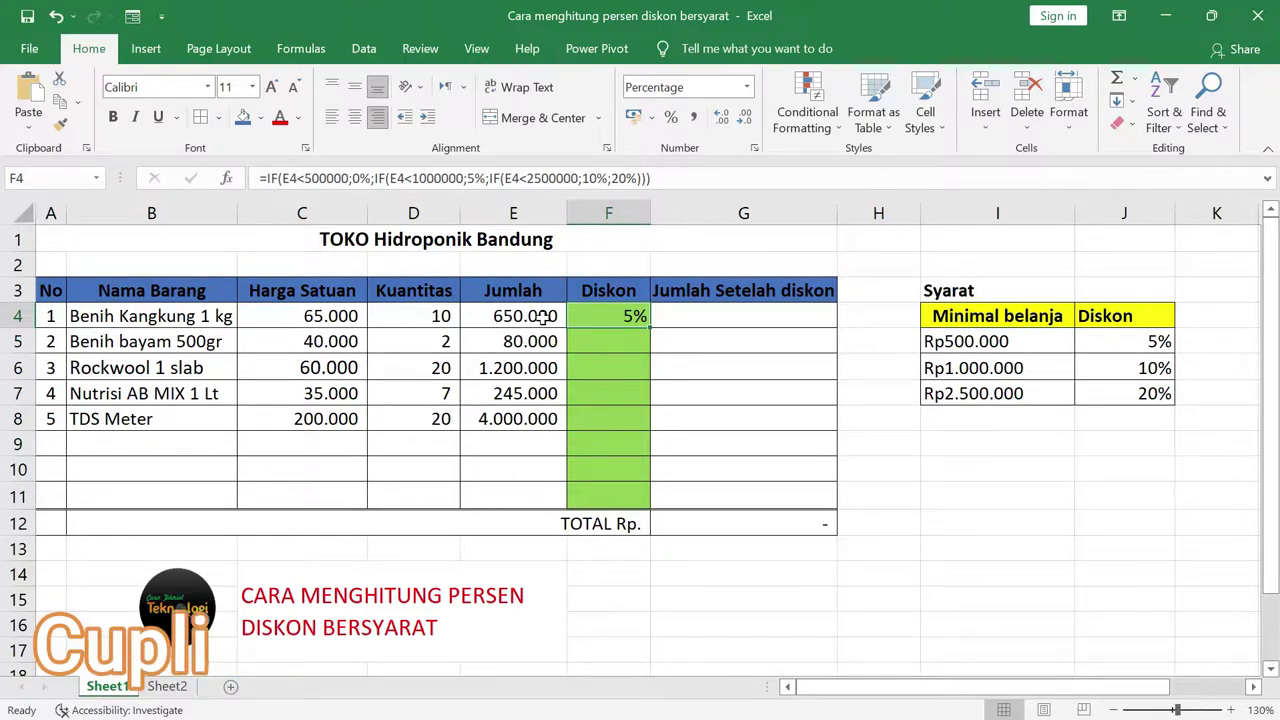
- Inspect the finished Jumlah and Diskon formulas in E4 and F4 and the Rp500.000 threshold in I5
{"action": "left_click", "coordinate": [543, 316]}
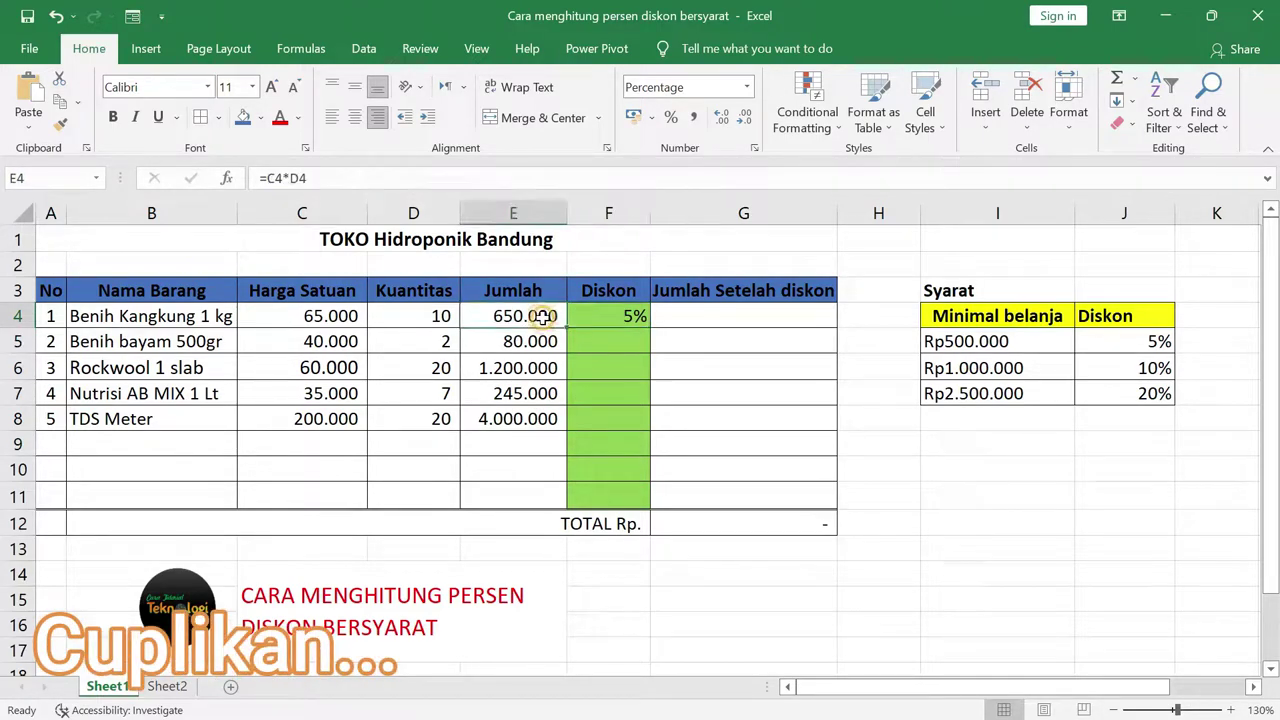
{"action": "left_click", "coordinate": [636, 315]}
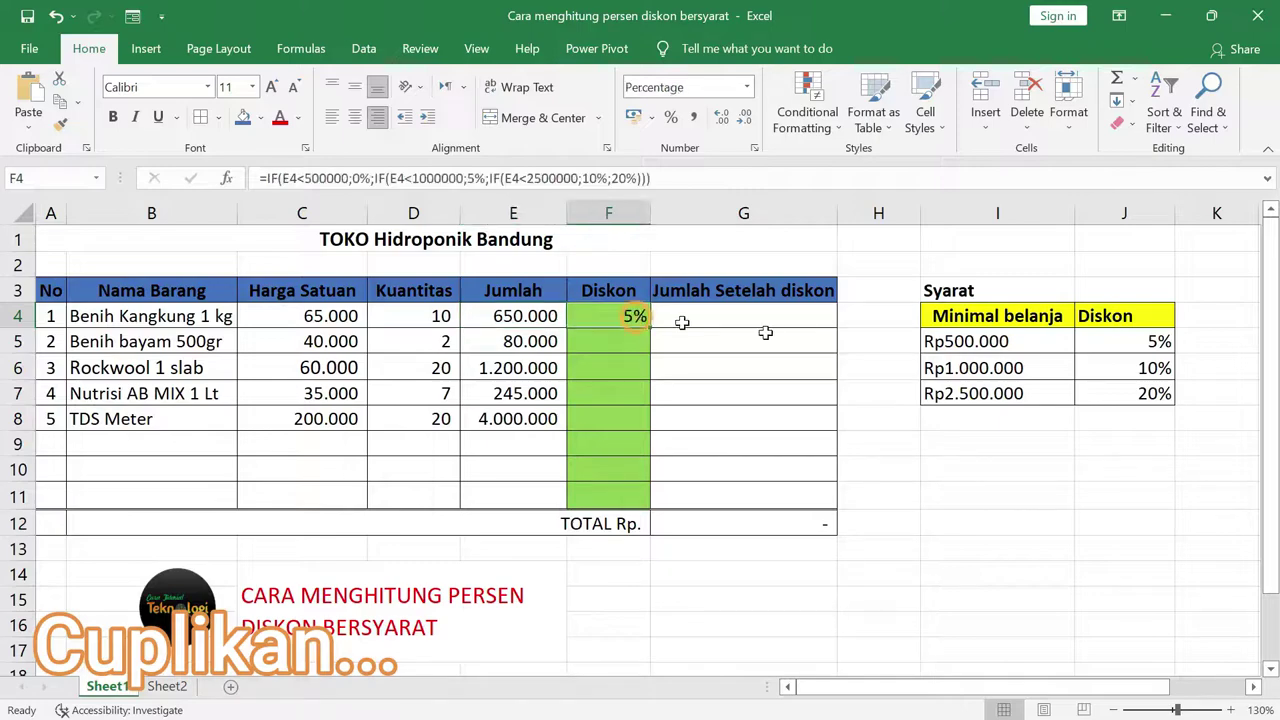
{"action": "left_click", "coordinate": [1009, 343]}
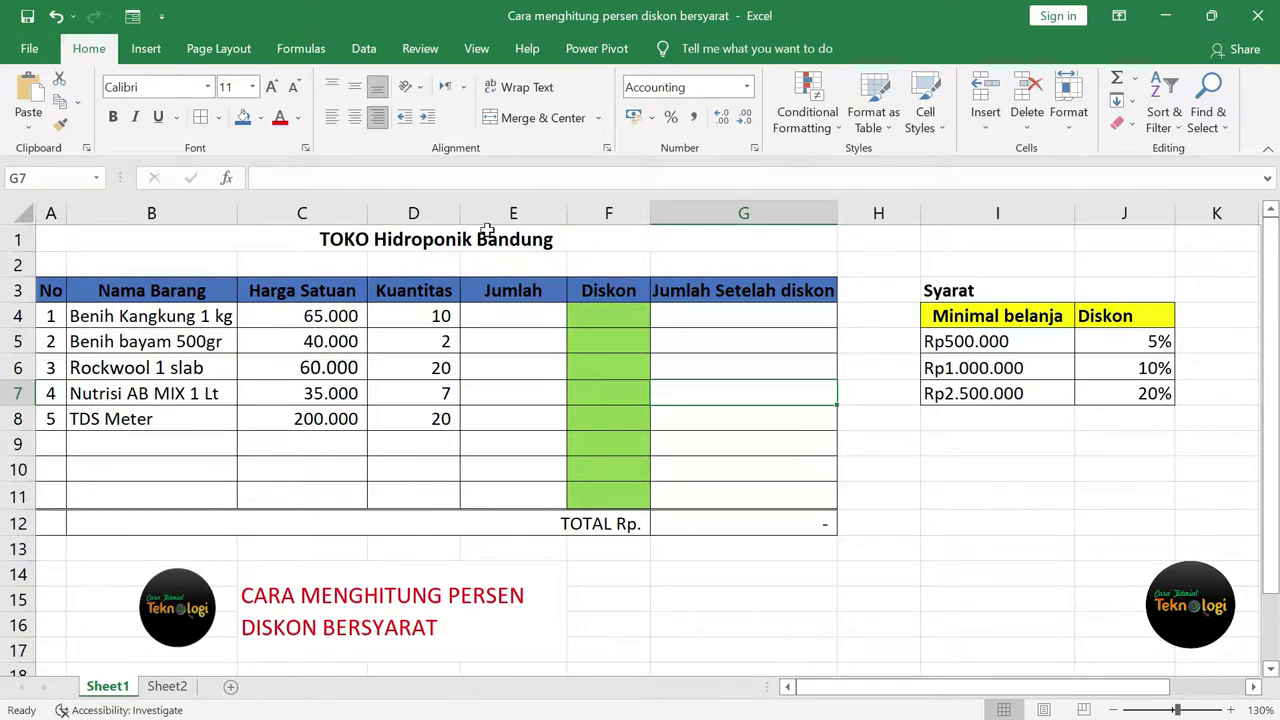
{"action": "left_click_drag", "start_coordinate": [488, 232], "coordinate": [514, 523]}
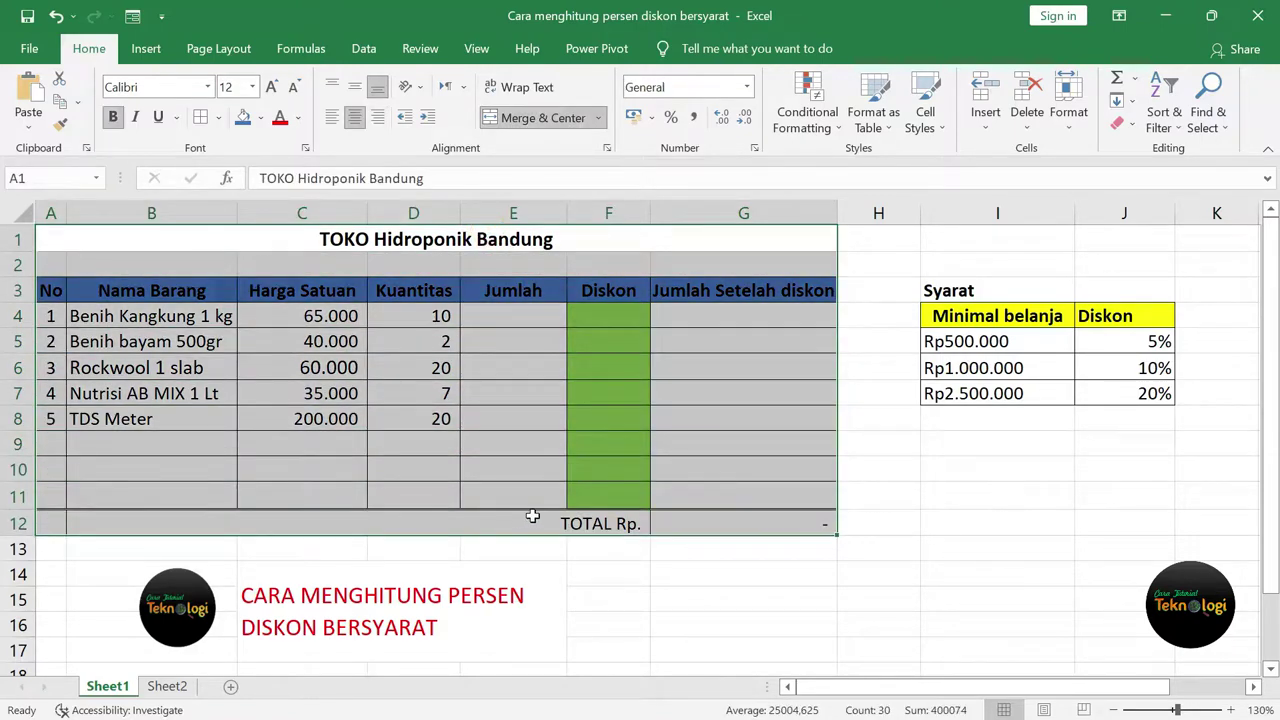
{"action": "left_click", "coordinate": [729, 337]}
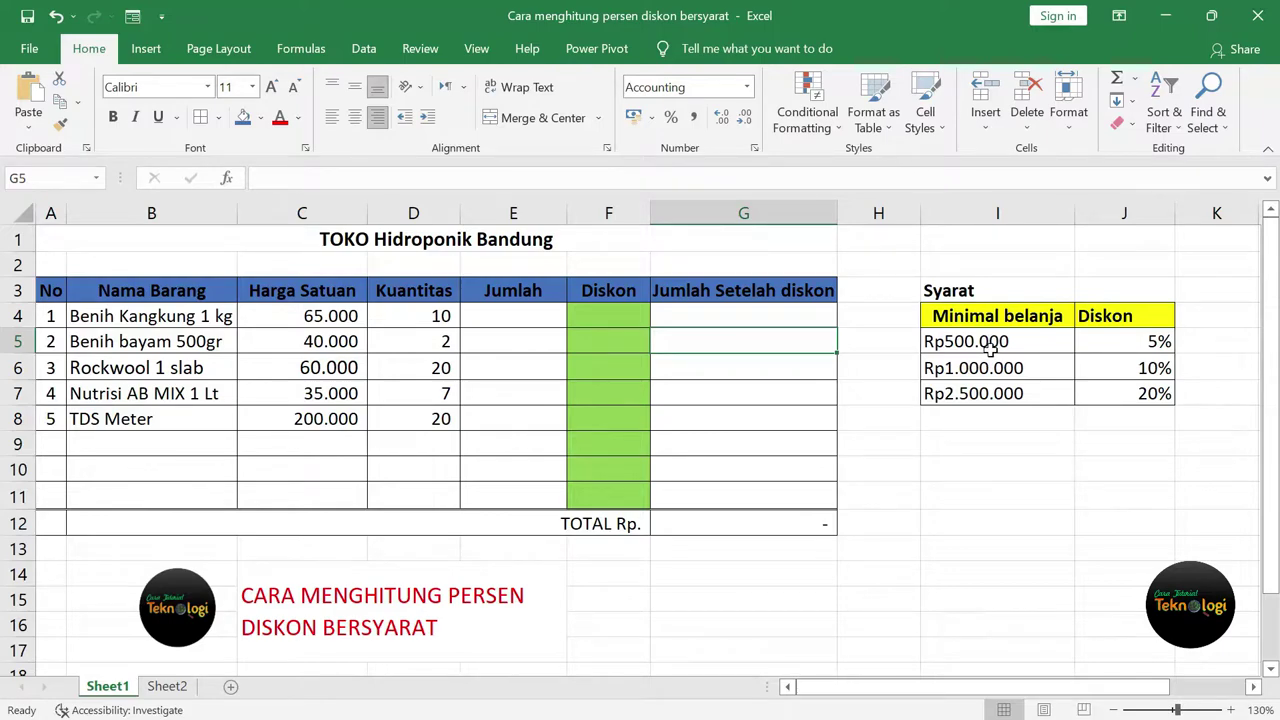
{"action": "left_click", "coordinate": [1140, 341]}
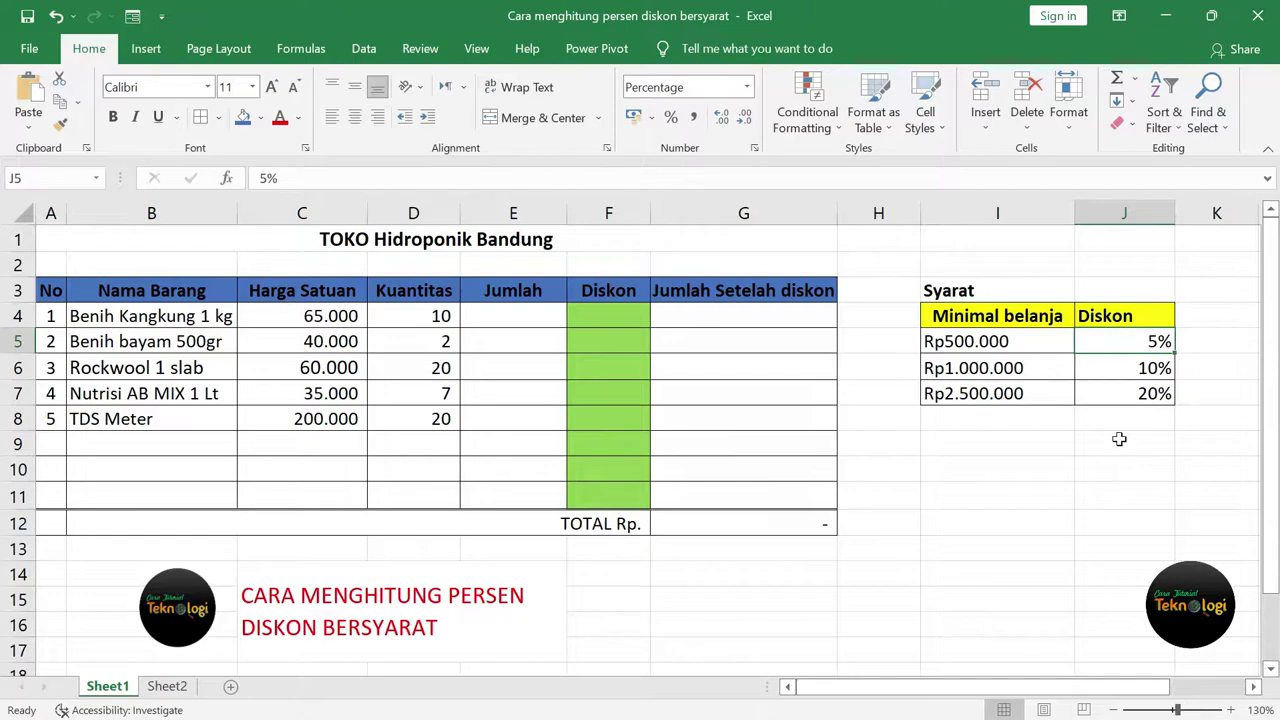
{"action": "left_click", "coordinate": [1027, 369]}
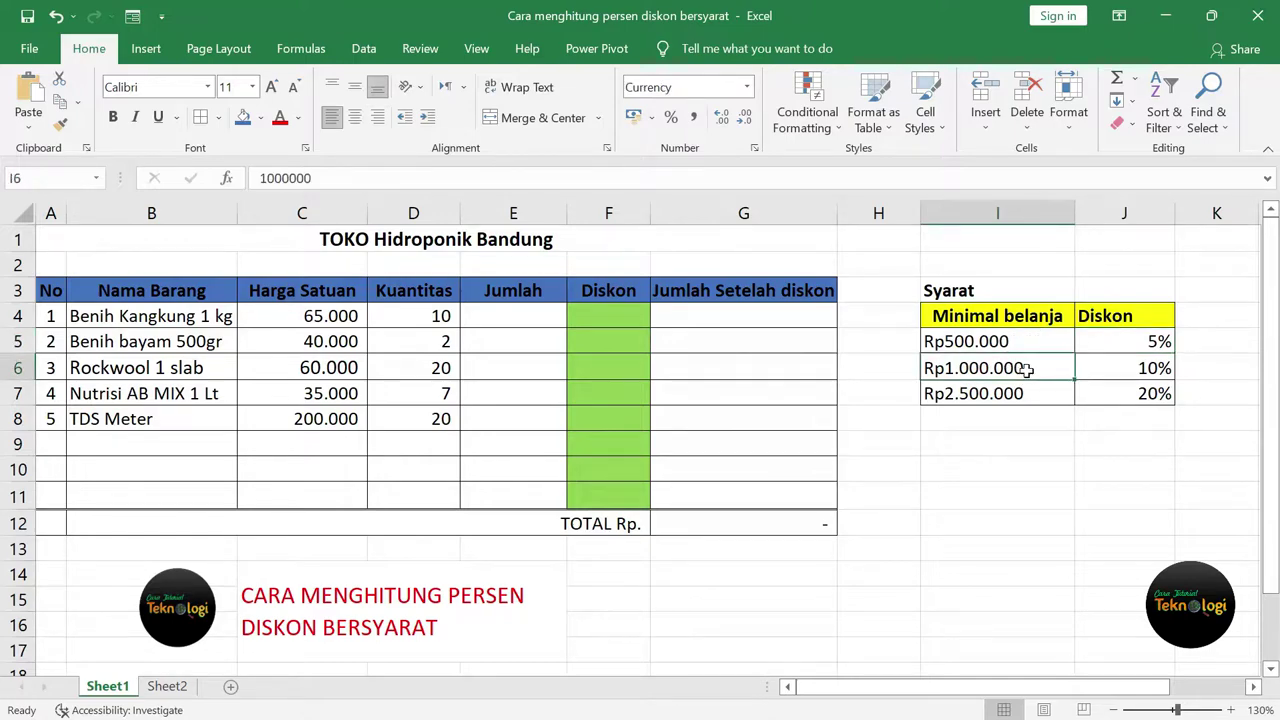
{"action": "left_click", "coordinate": [1162, 366]}
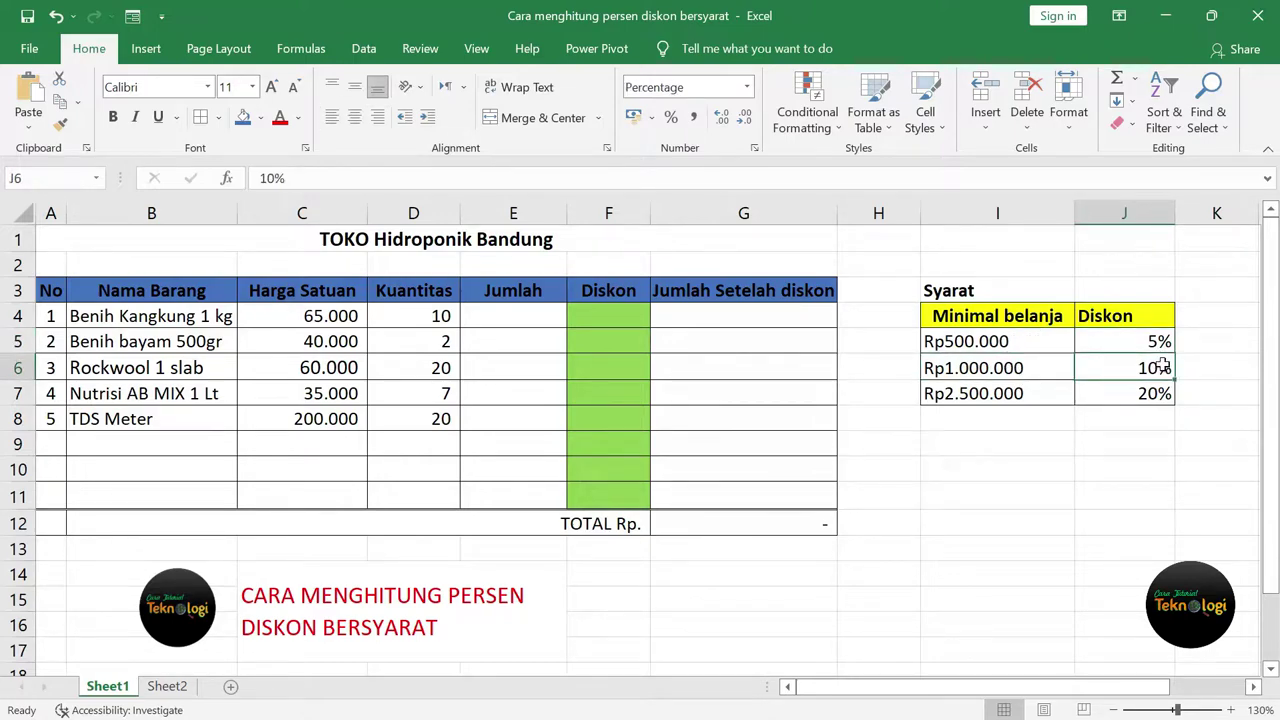
{"action": "left_click", "coordinate": [984, 396]}
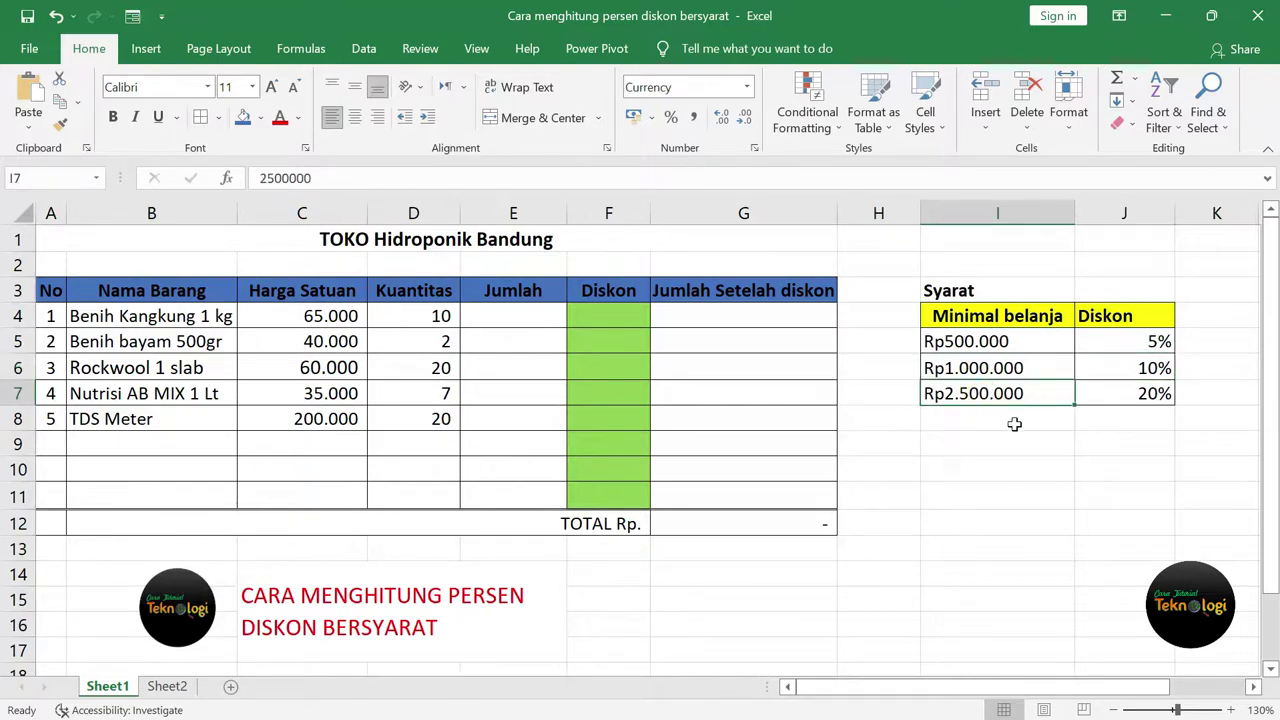
{"action": "left_click", "coordinate": [1157, 393]}
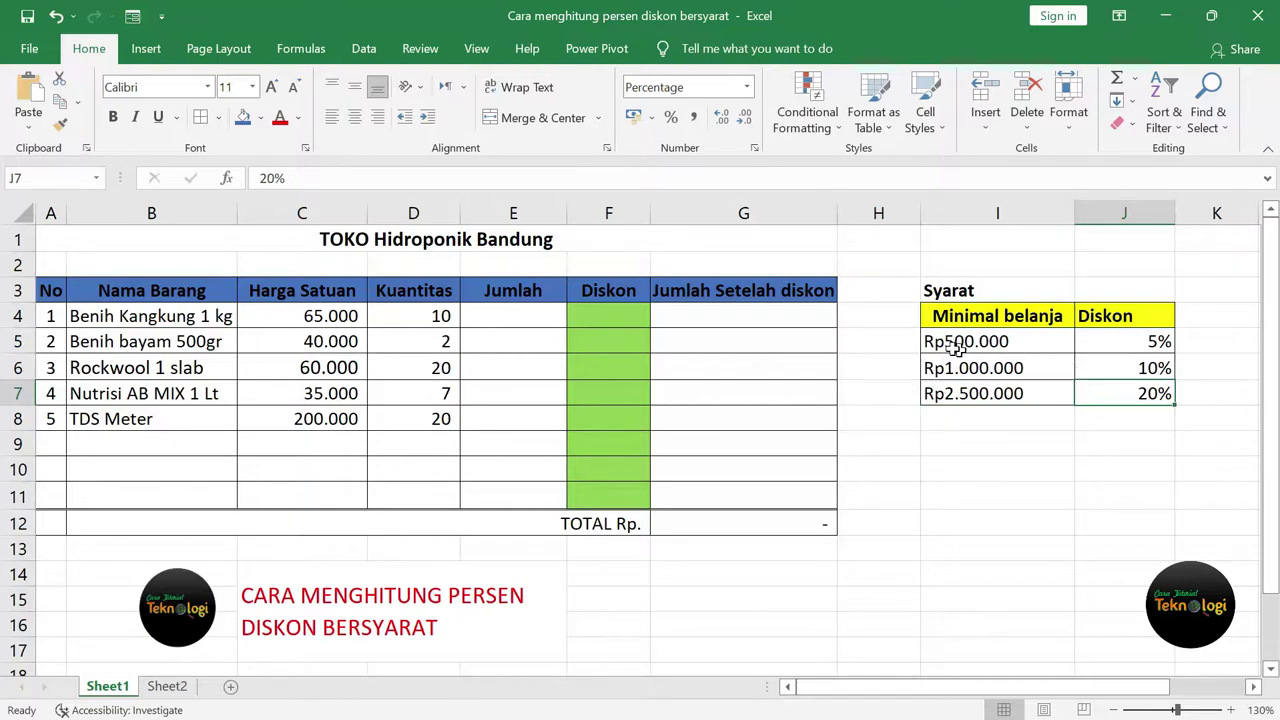
{"action": "left_click_drag", "start_coordinate": [950, 345], "coordinate": [1160, 342]}
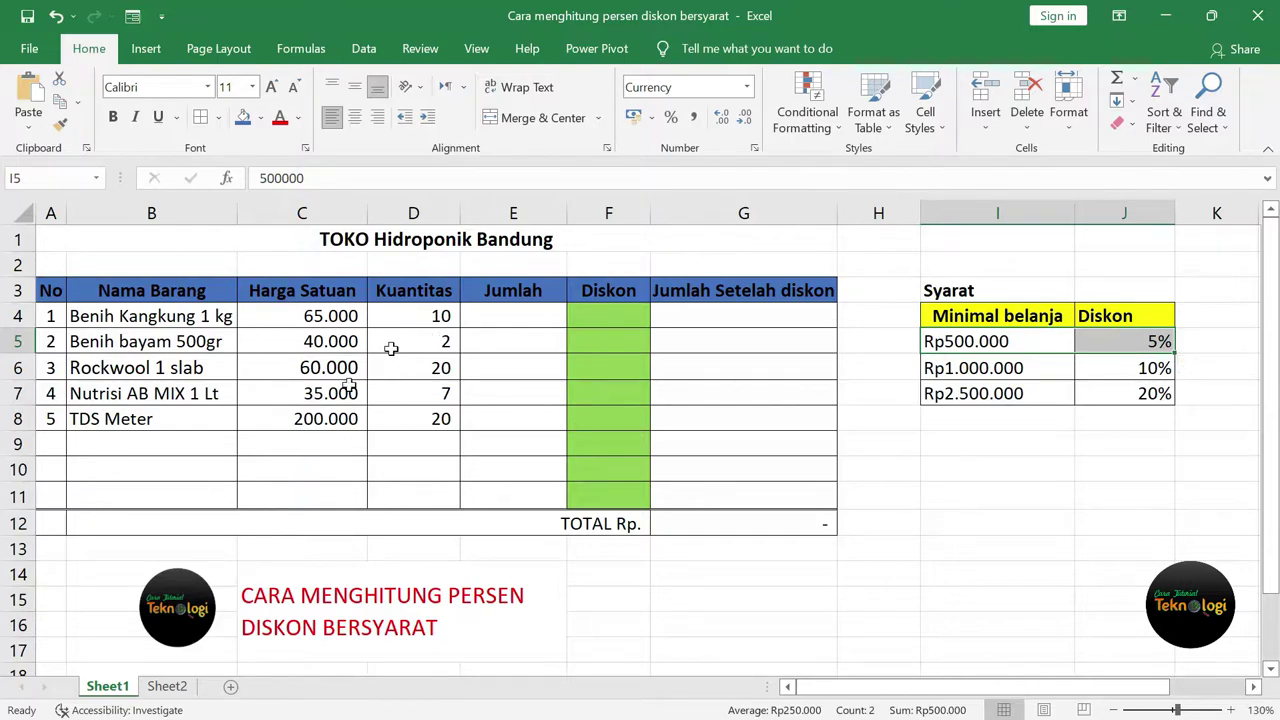
- Enter =C4*D4 in E4 and fill it down to E8, giving Jumlah 650.000 through 4.000.000
{"action": "left_click", "coordinate": [510, 321]}
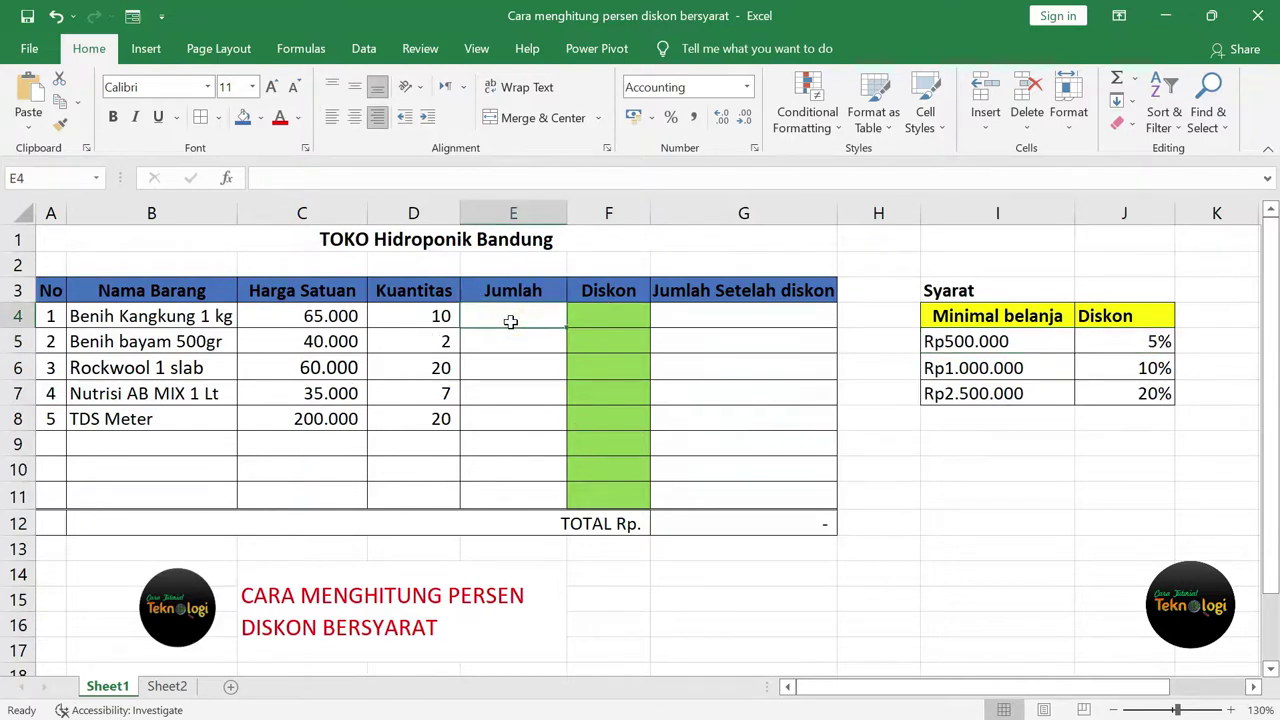
{"action": "type", "text": "="}
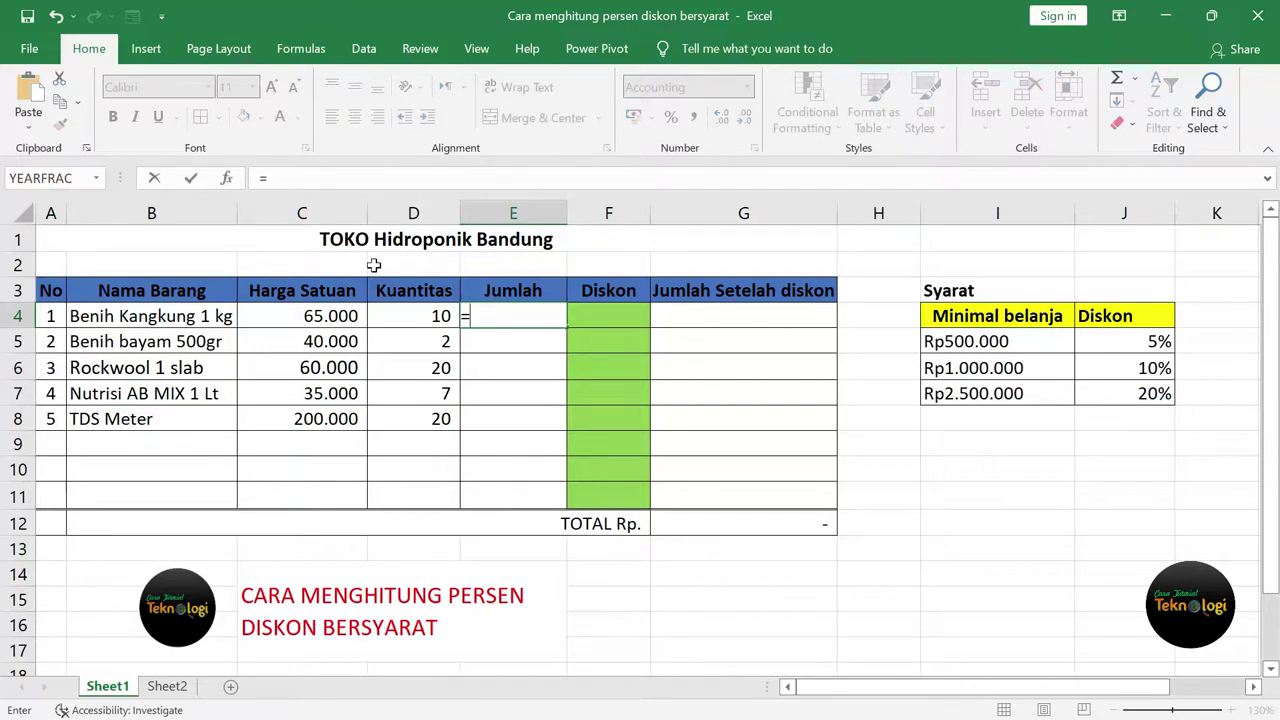
{"action": "left_click", "coordinate": [338, 315]}
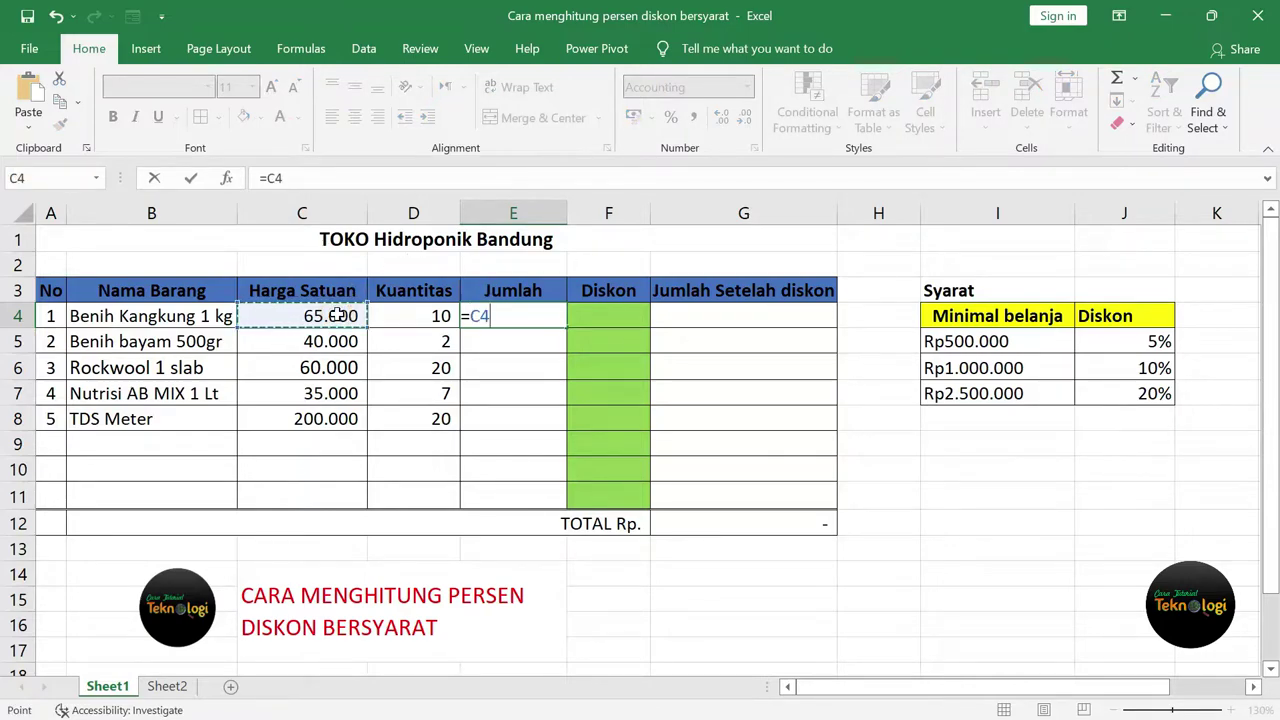
{"action": "type", "text": "*"}
{"action": "left_click", "coordinate": [417, 315]}
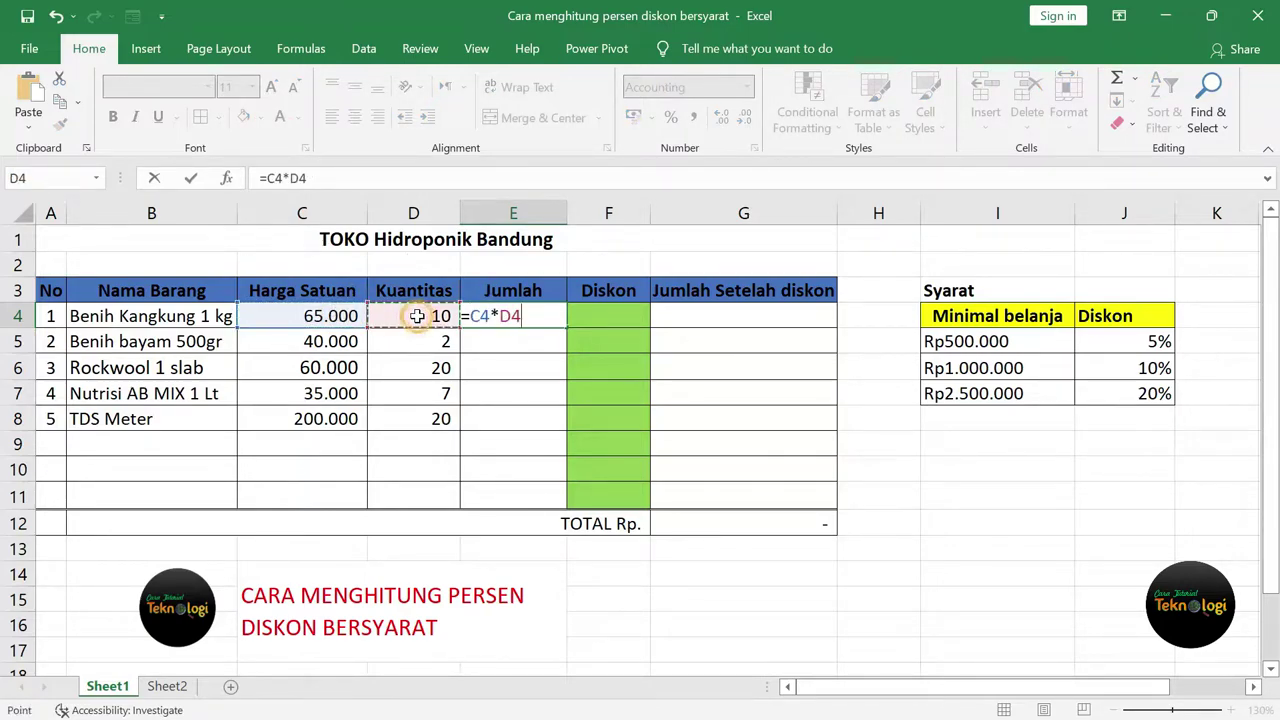
{"action": "key", "text": "ctrl+Return"}
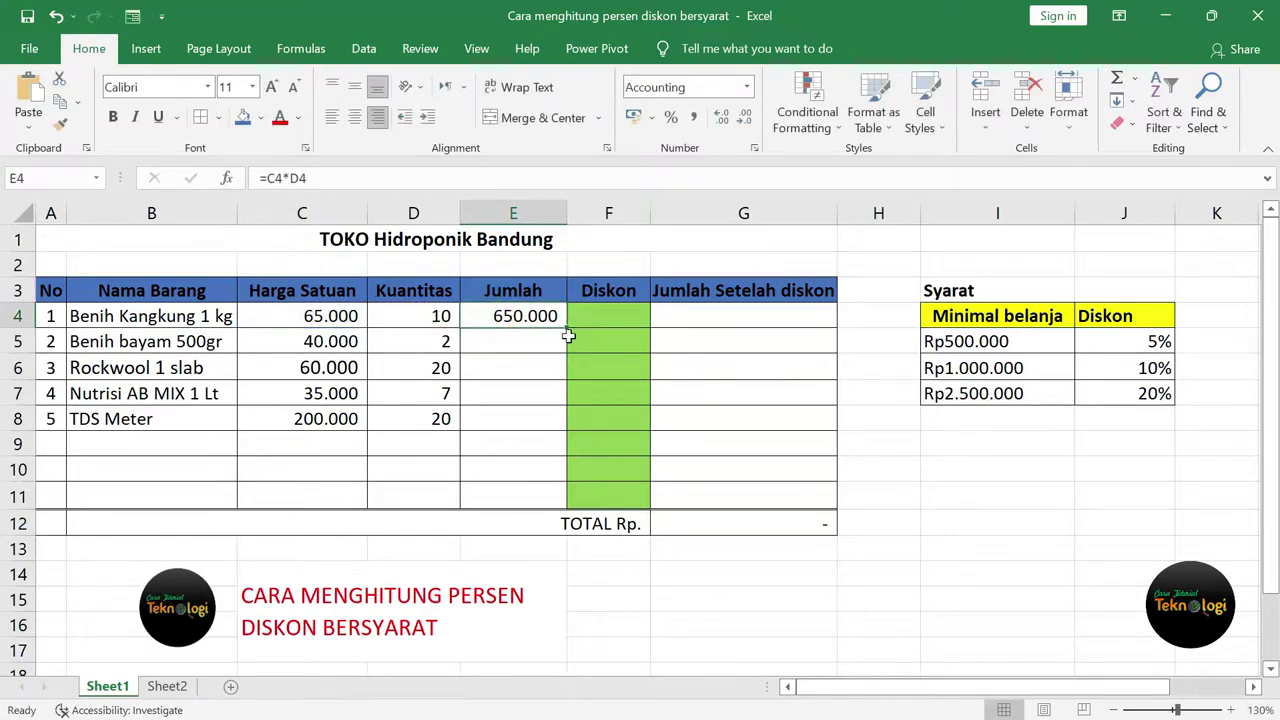
{"action": "left_click_drag", "start_coordinate": [567, 328], "coordinate": [557, 437]}
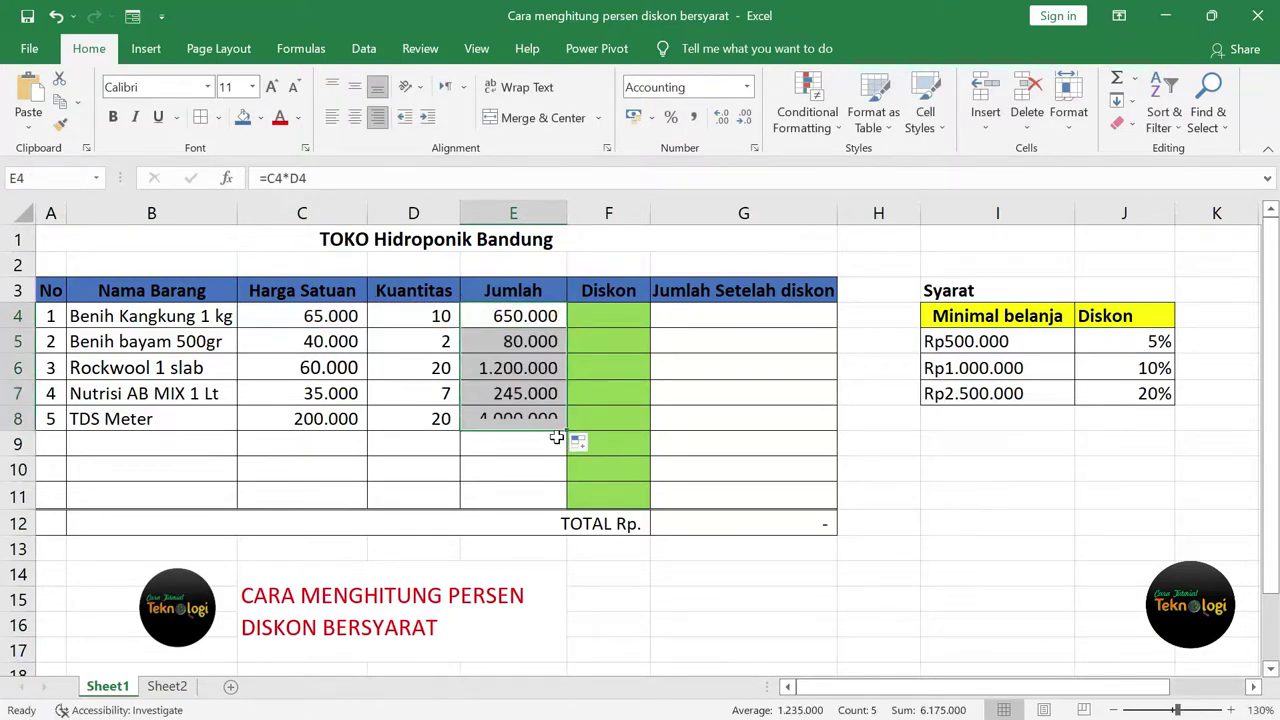
{"action": "left_click", "coordinate": [611, 315]}
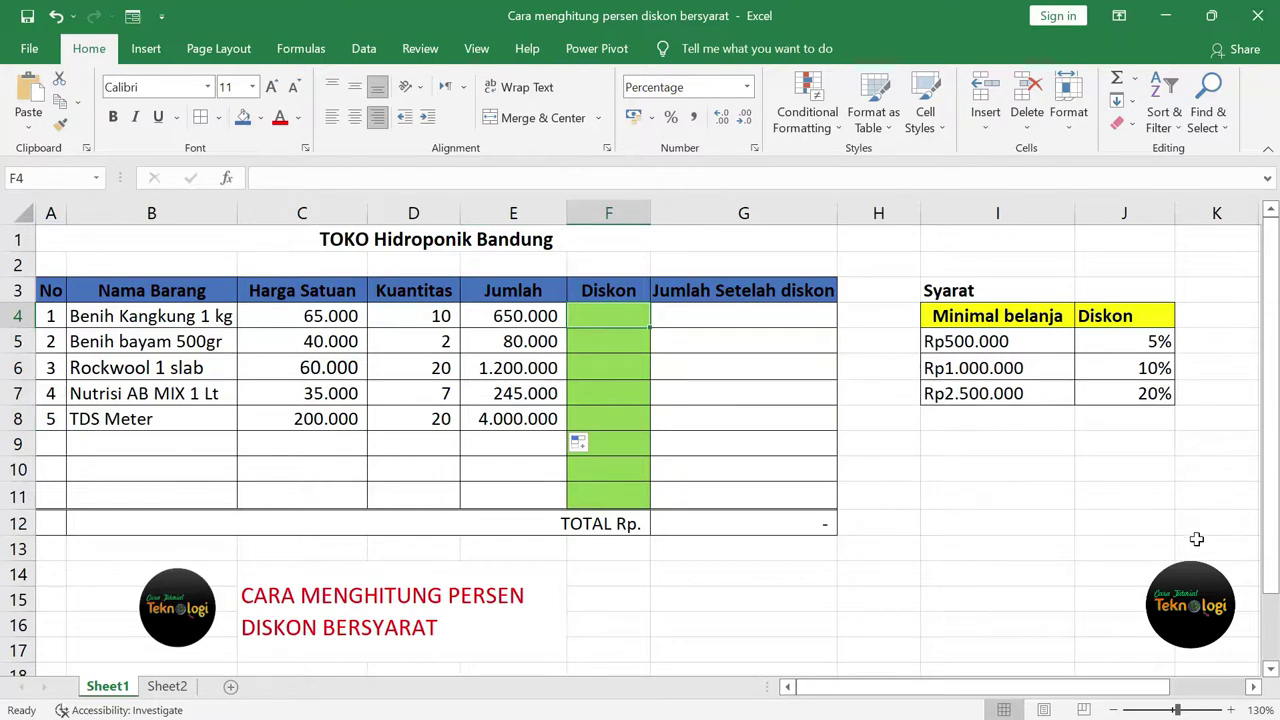
- Enter =IF(E4<500000;0%;IF(E4<1000000;5%;IF(E4<2500000;10%;20%))) in F4, showing a 5% discount
{"action": "type", "text": "="}
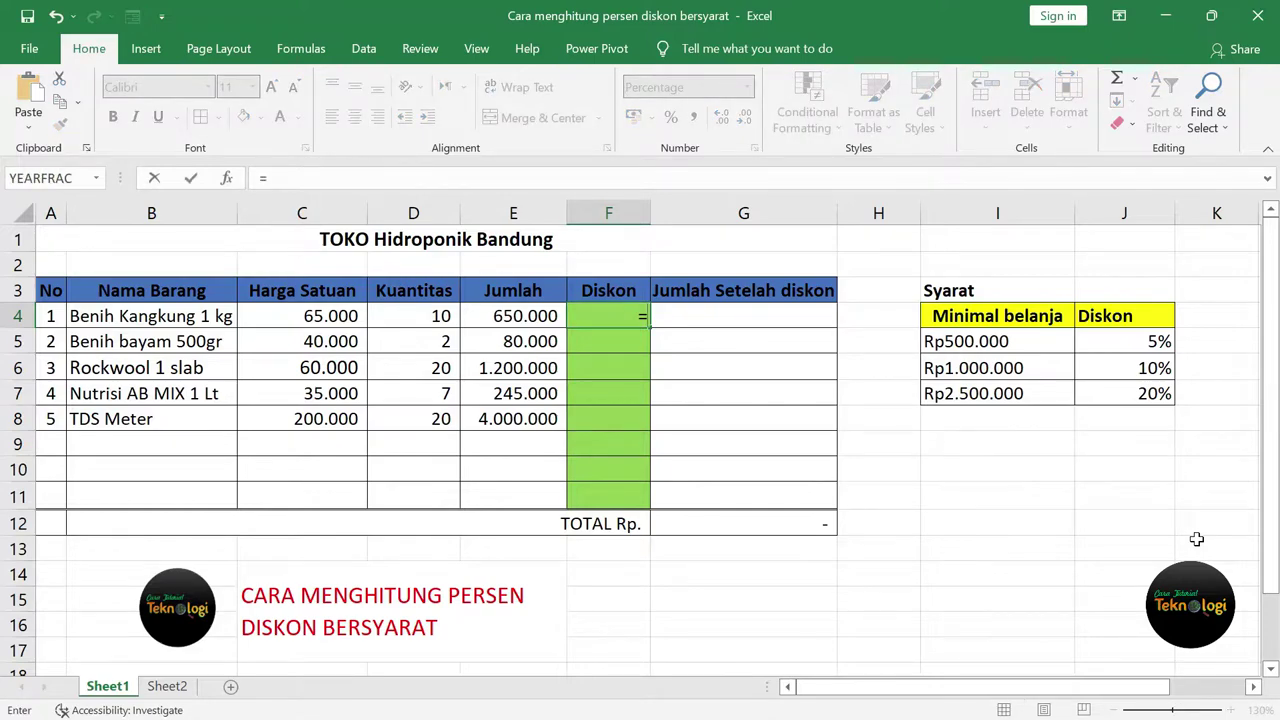
{"action": "type", "text": "if"}
{"action": "key", "text": "Tab"}
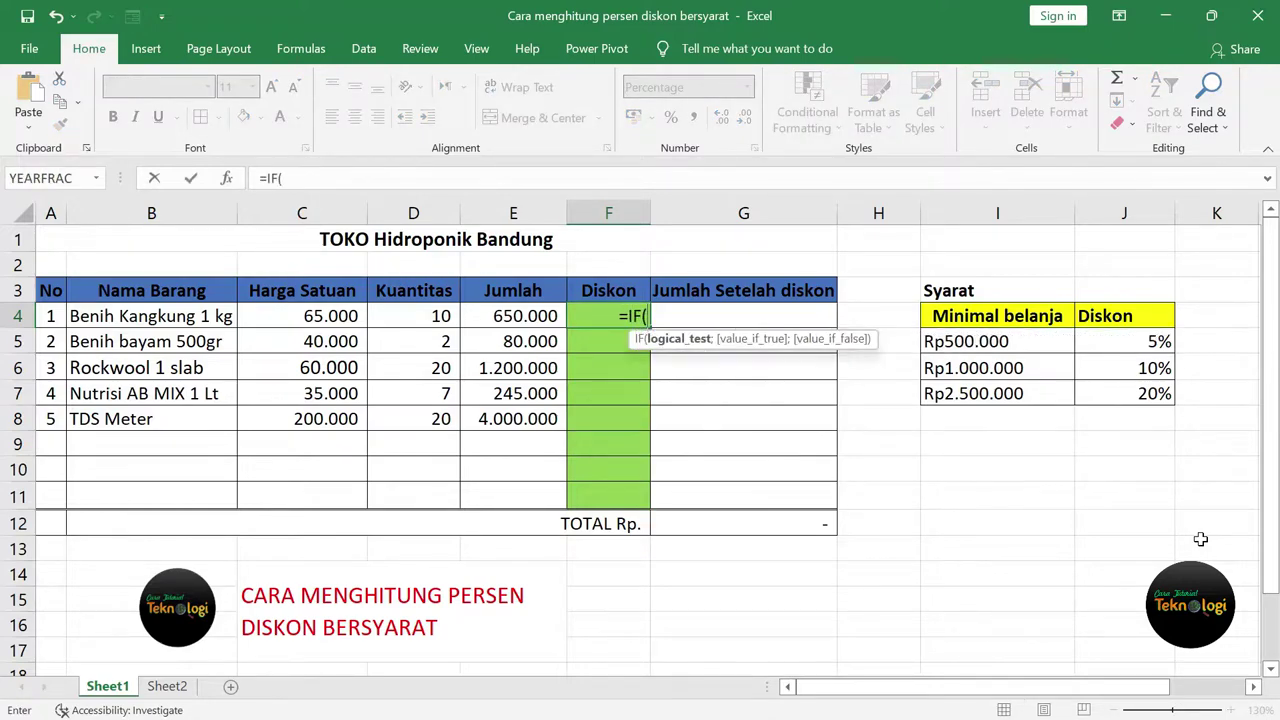
{"action": "left_click", "coordinate": [531, 316]}
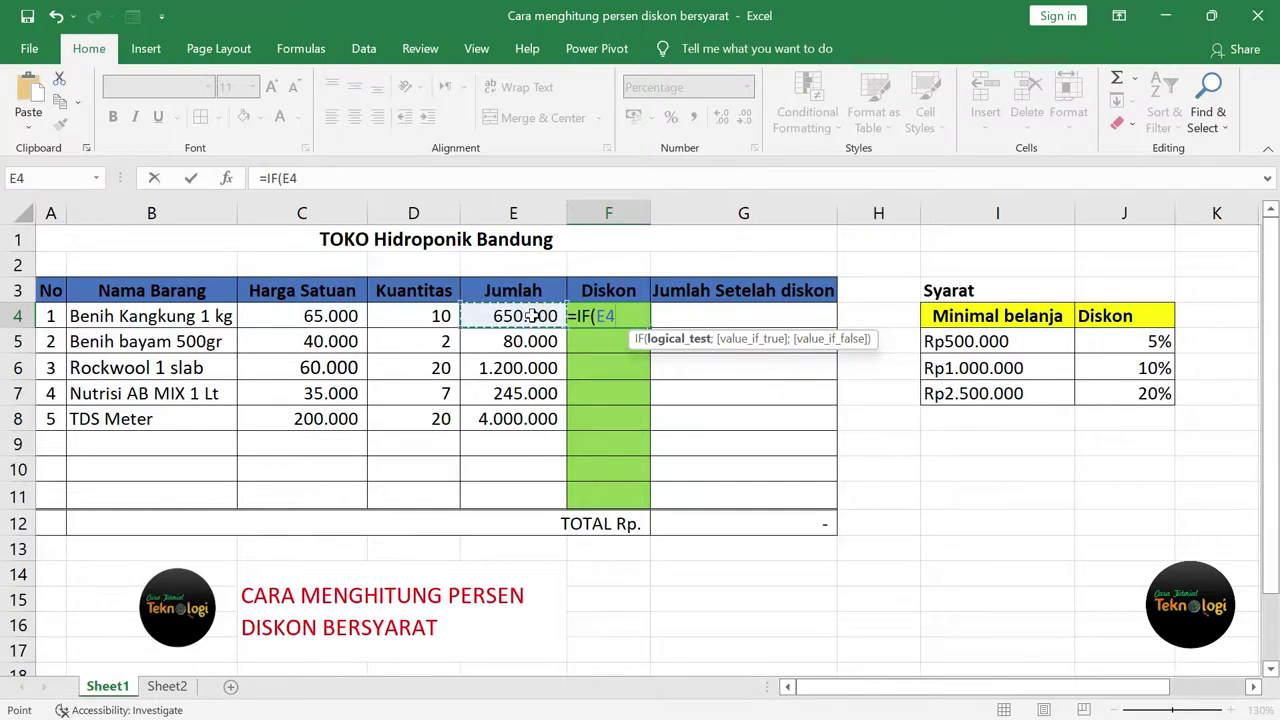
{"action": "type", "text": "<"}
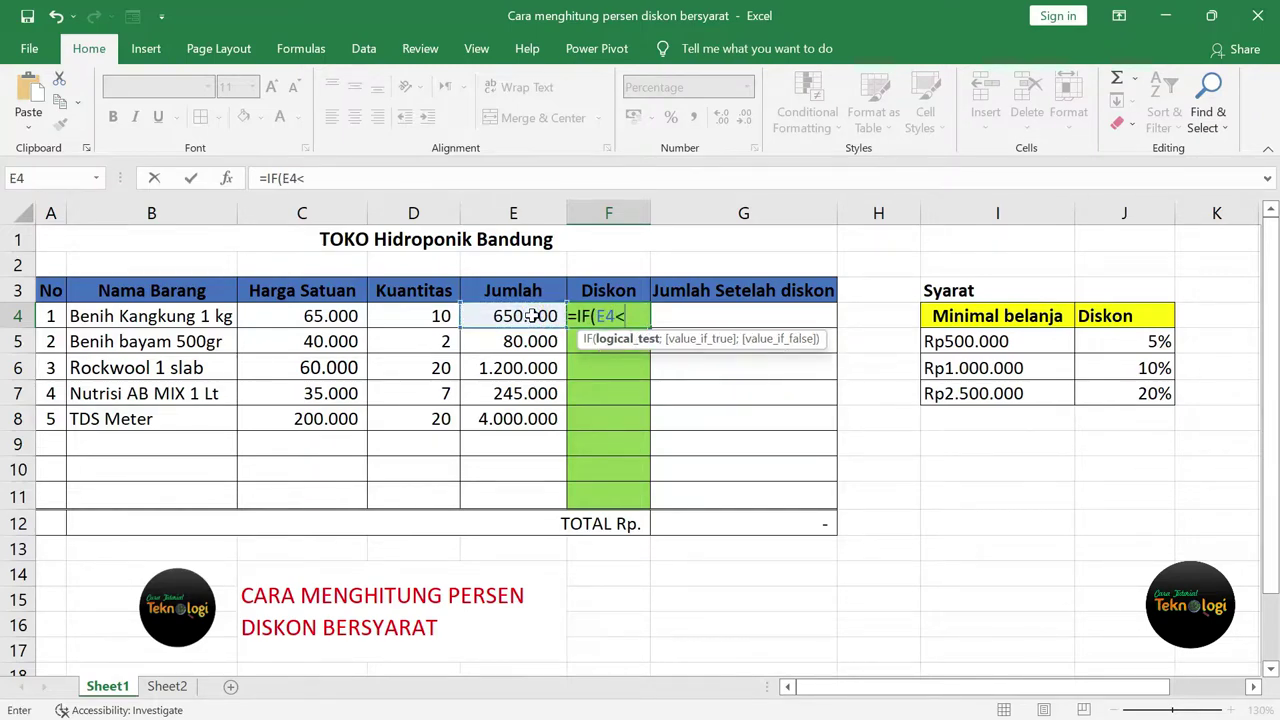
{"action": "type", "text": "500"}
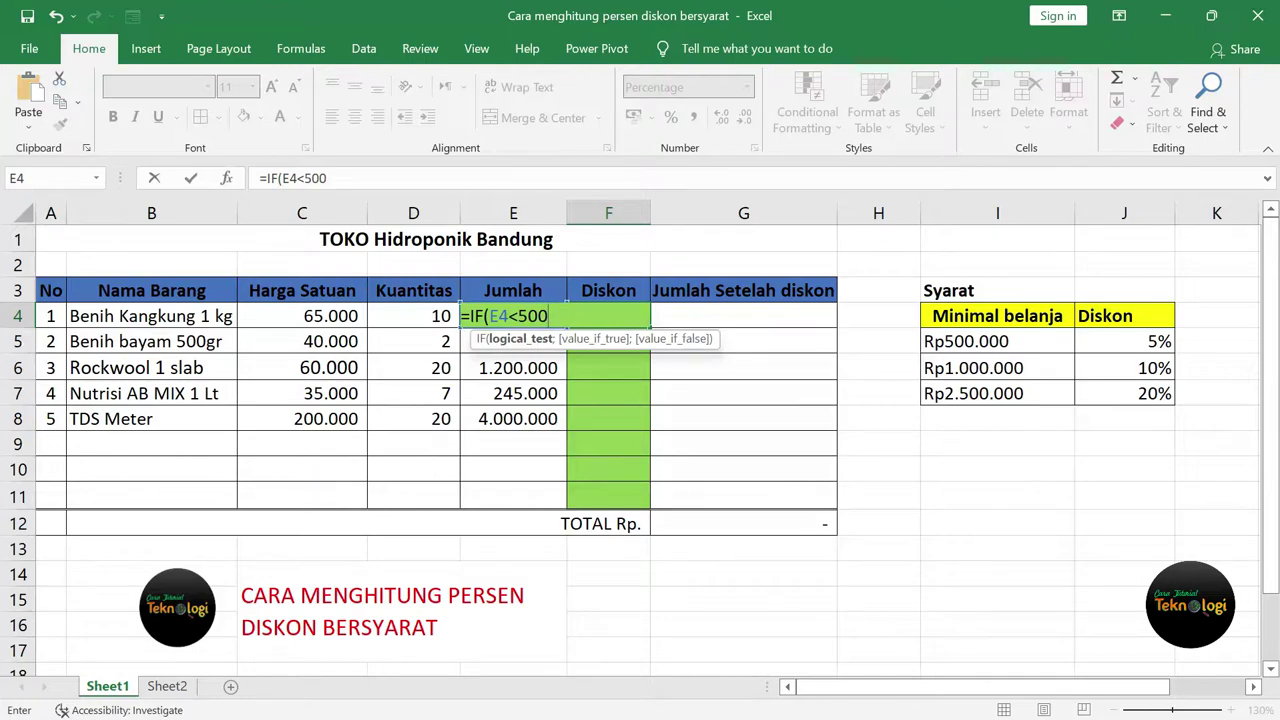
{"action": "type", "text": "000"}
{"action": "type", "text": ";"}
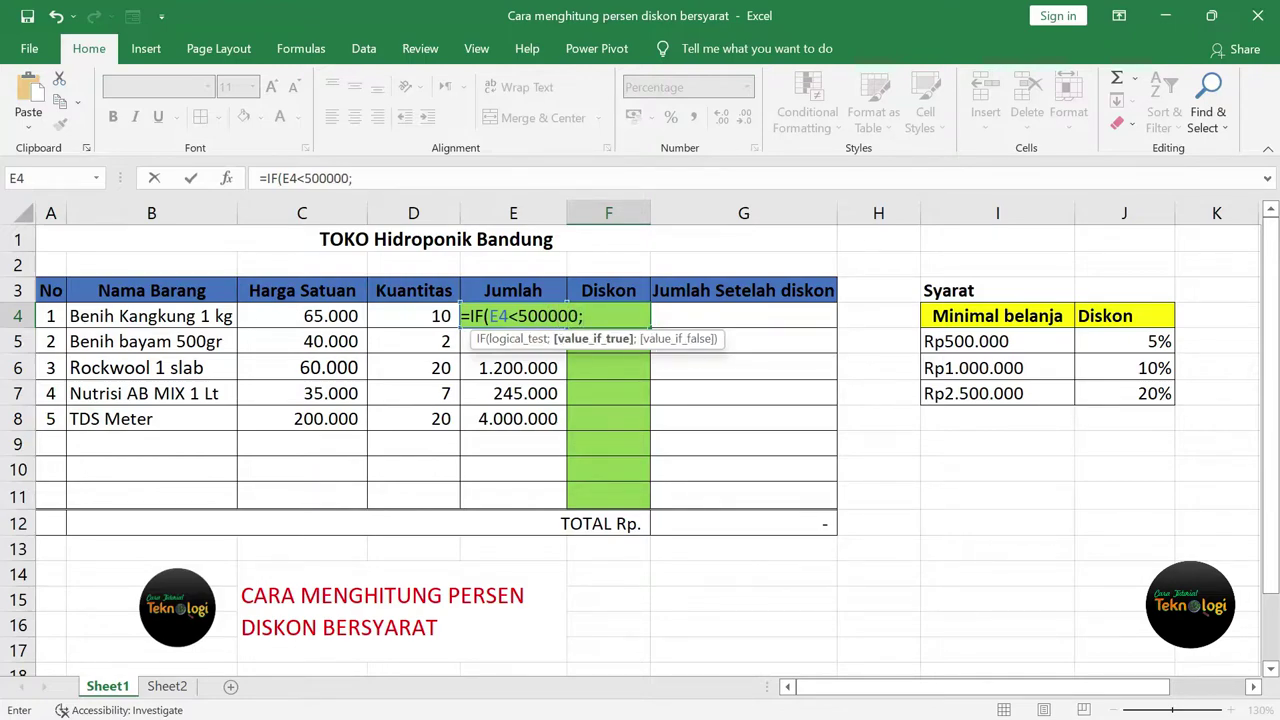
{"action": "type", "text": "0%"}
{"action": "type", "text": ";IF"}
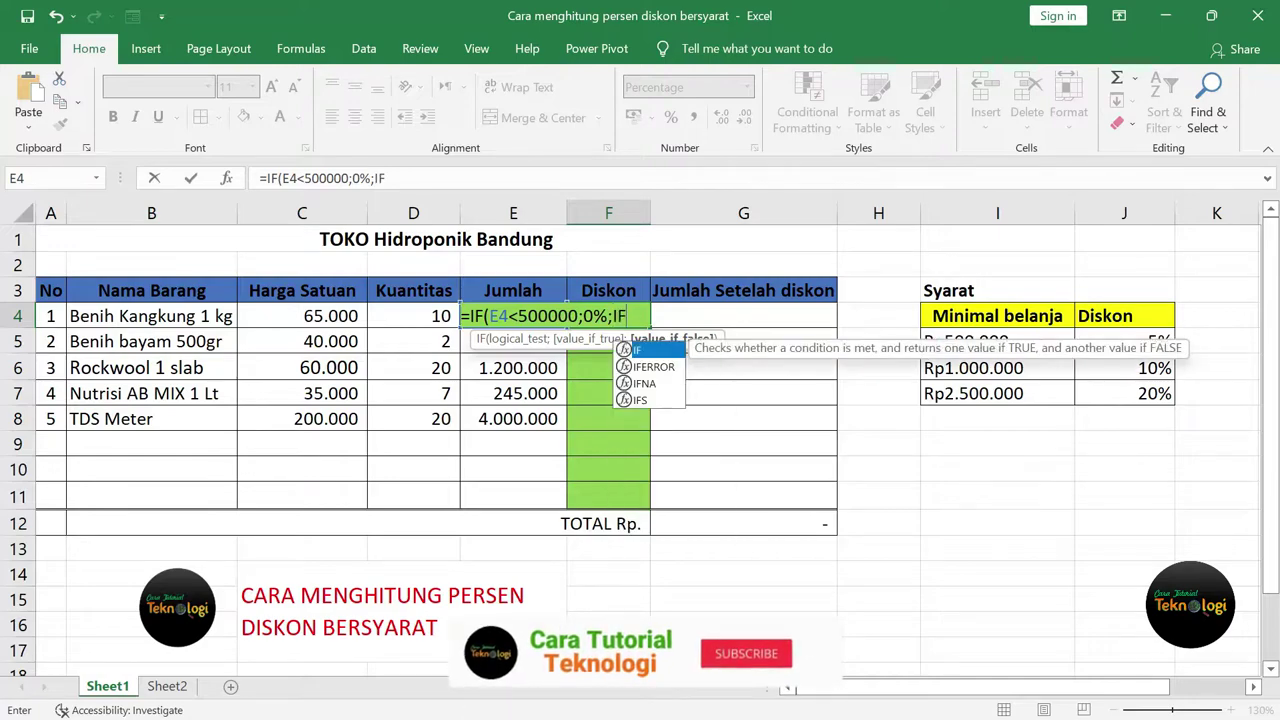
{"action": "type", "text": "("}
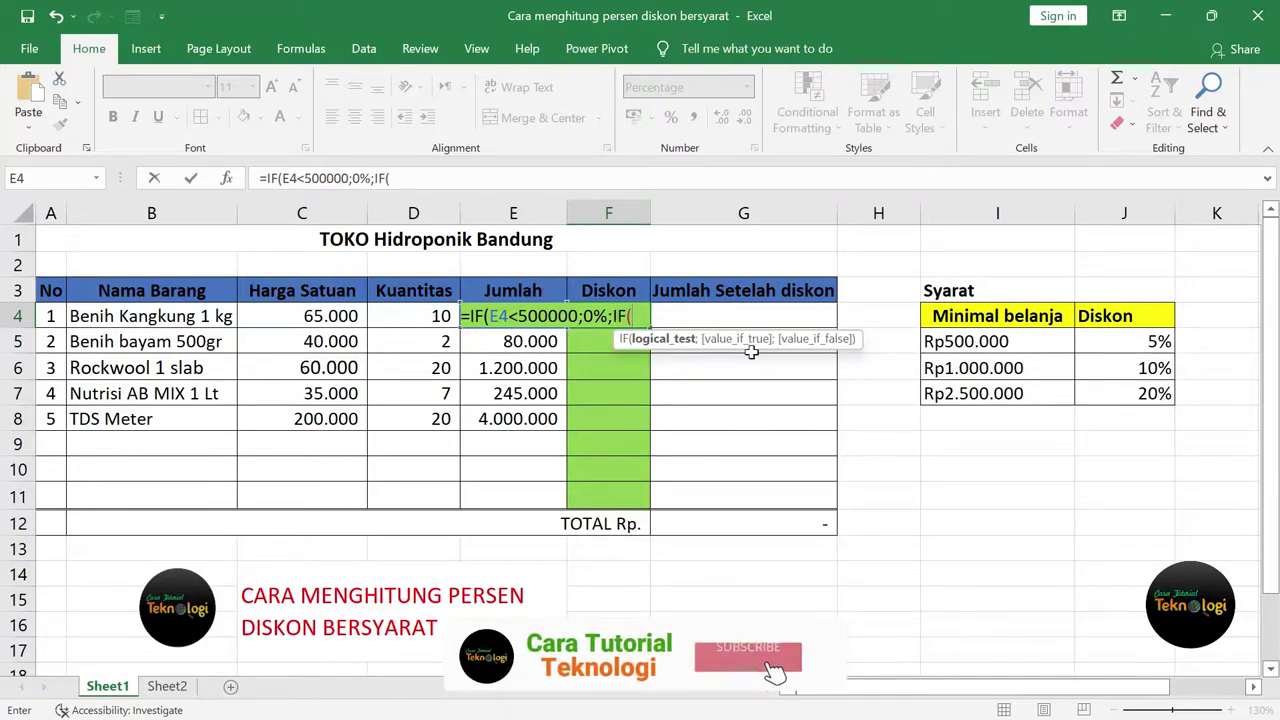
{"action": "type", "text": "E"}
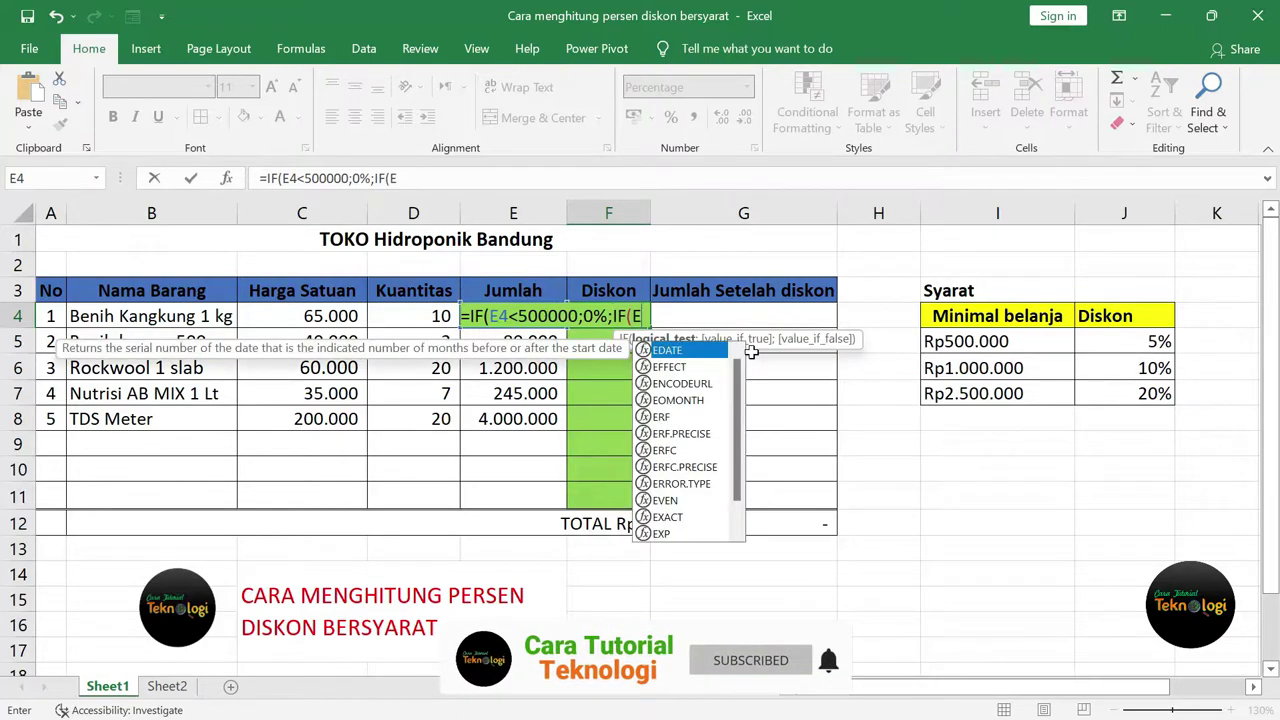
{"action": "type", "text": "4<1"}
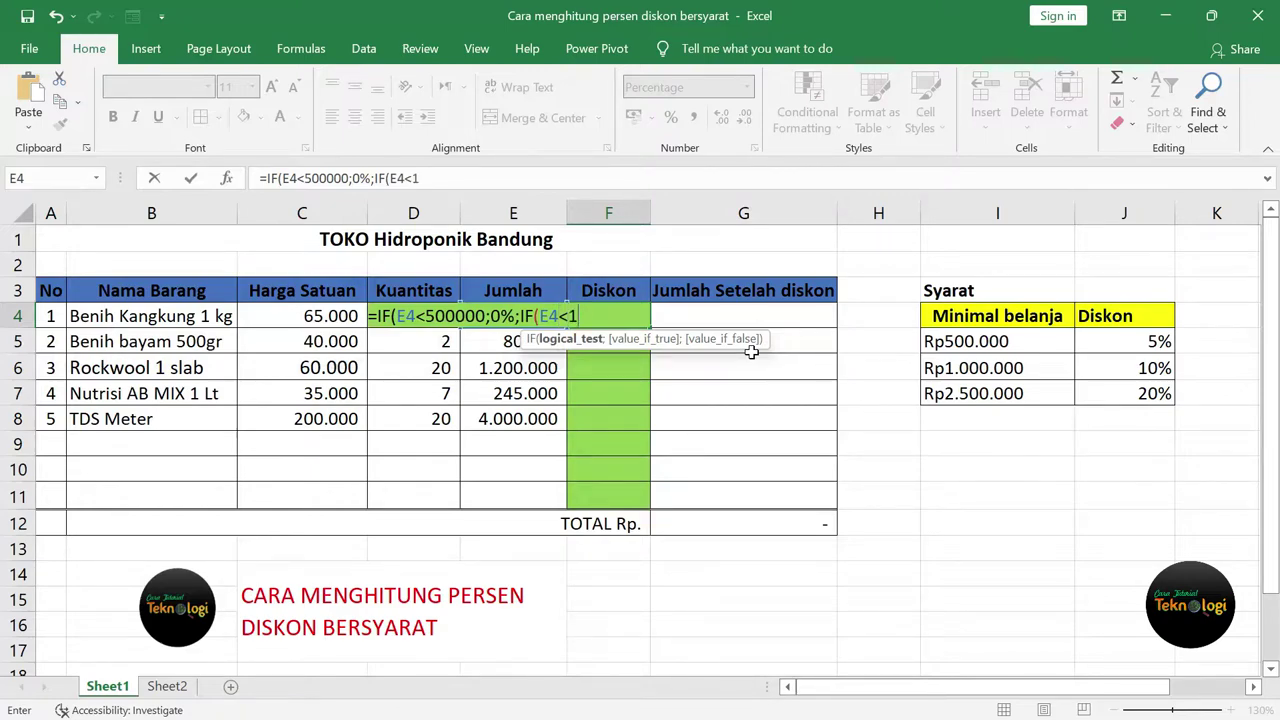
{"action": "type", "text": "00000"}
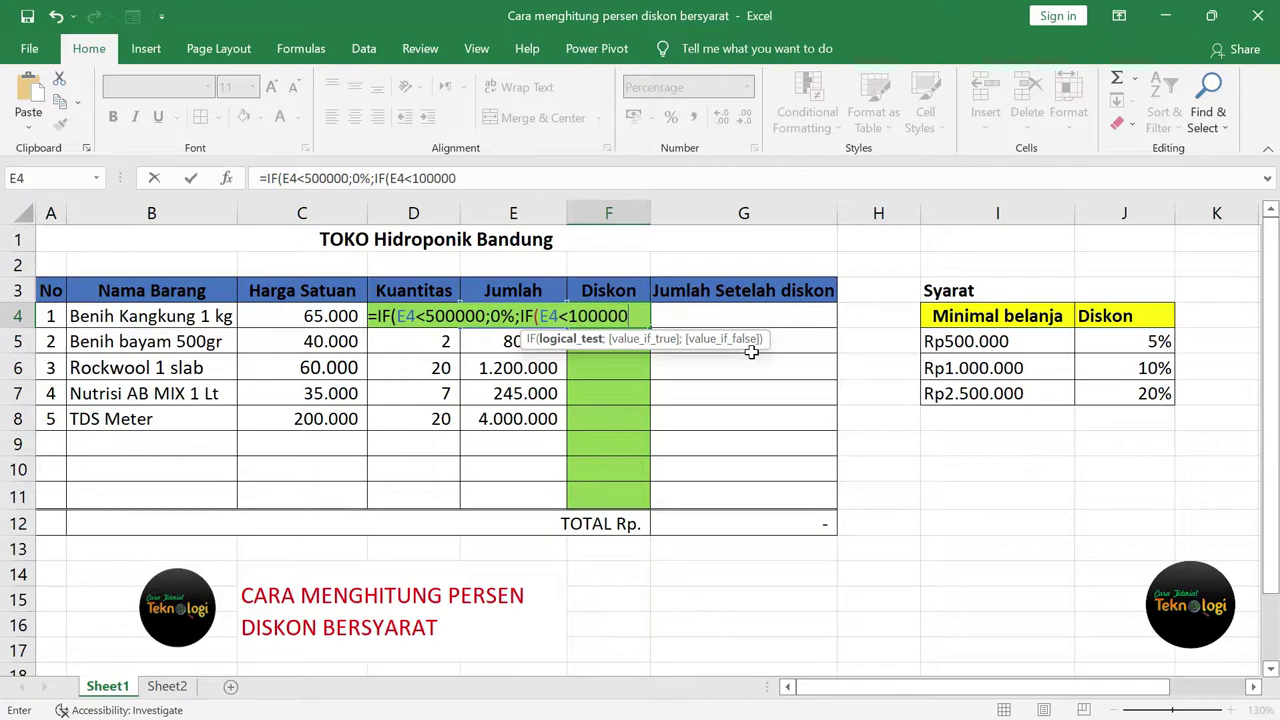
{"action": "type", "text": "0;"}
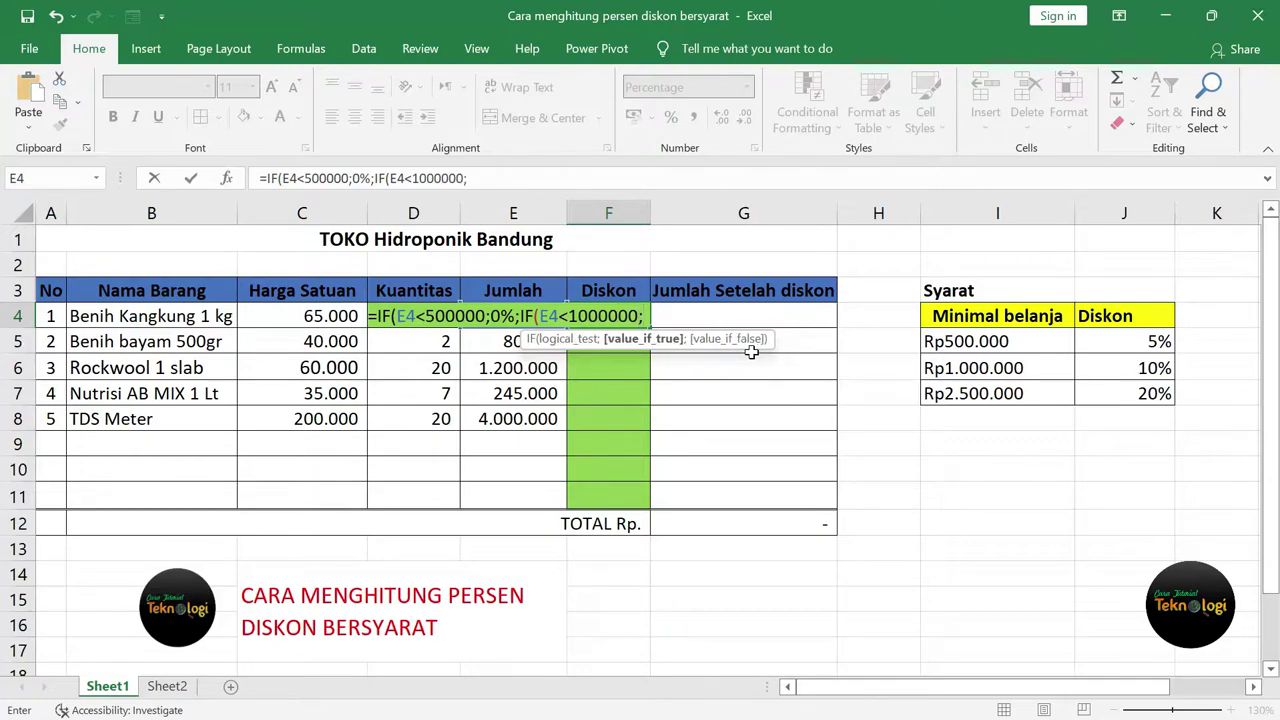
{"action": "type", "text": "5"}
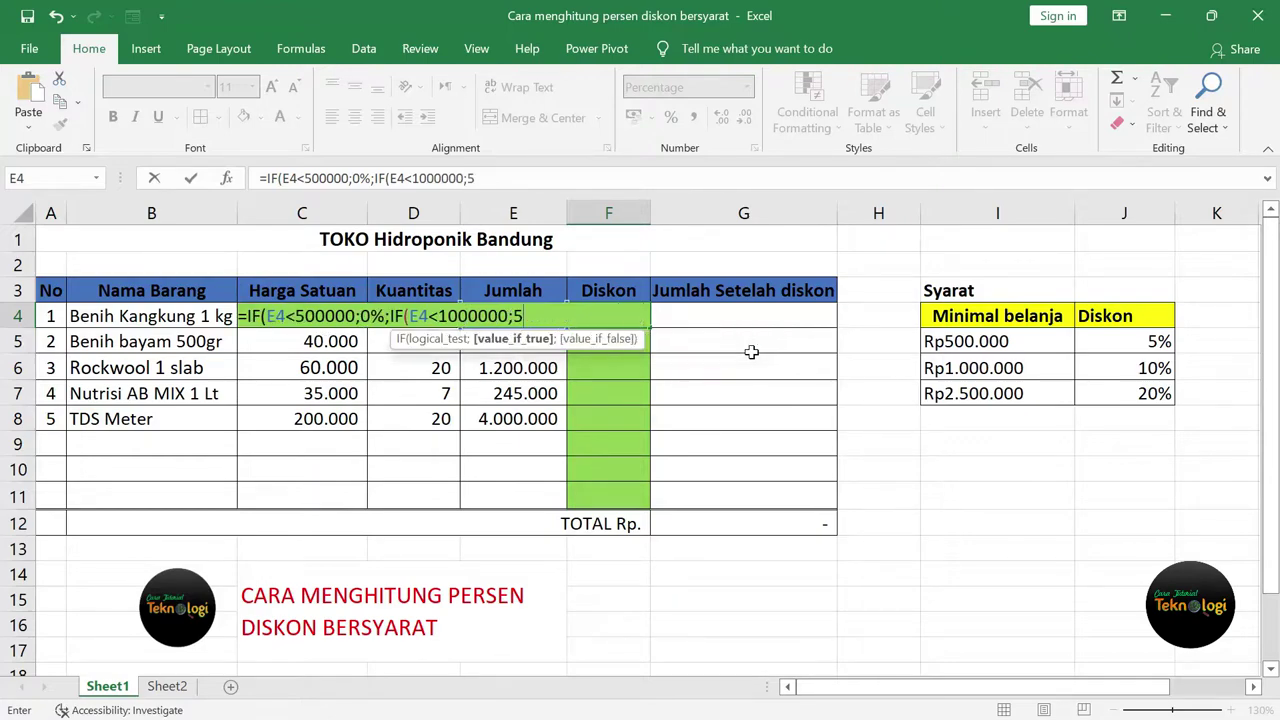
{"action": "type", "text": "%"}
{"action": "type", "text": ";"}
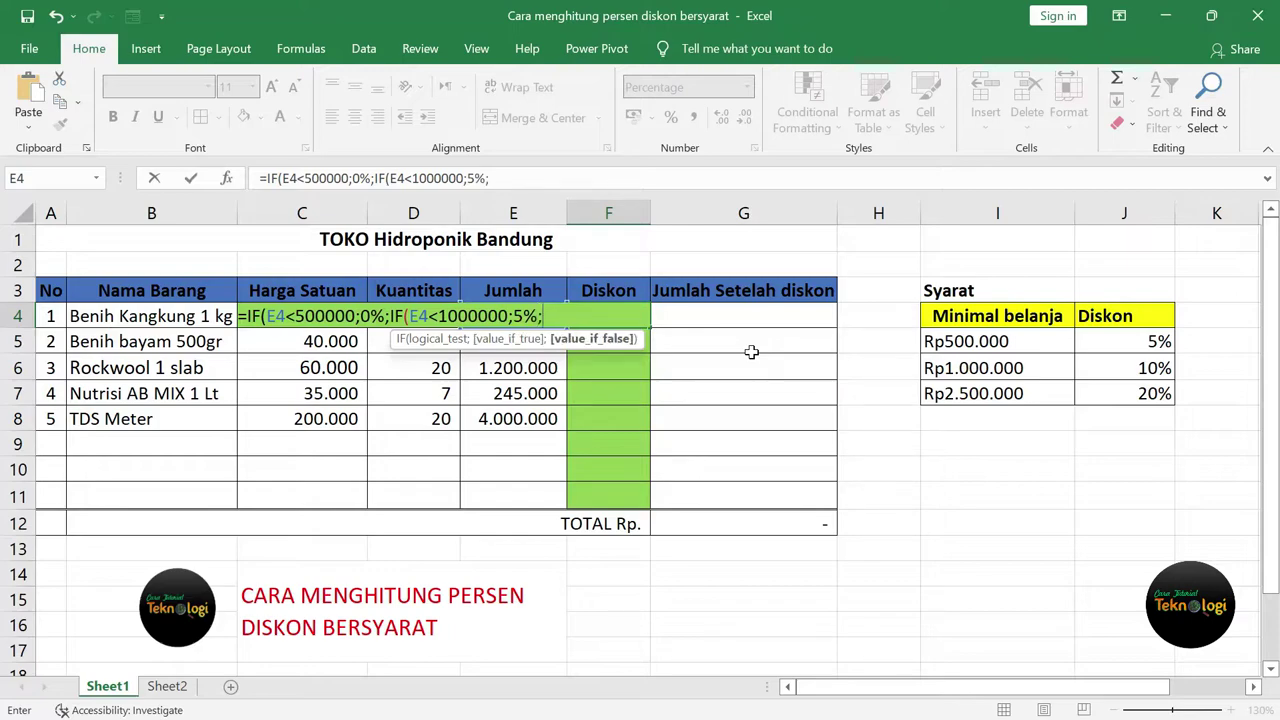
{"action": "type", "text": "IF("}
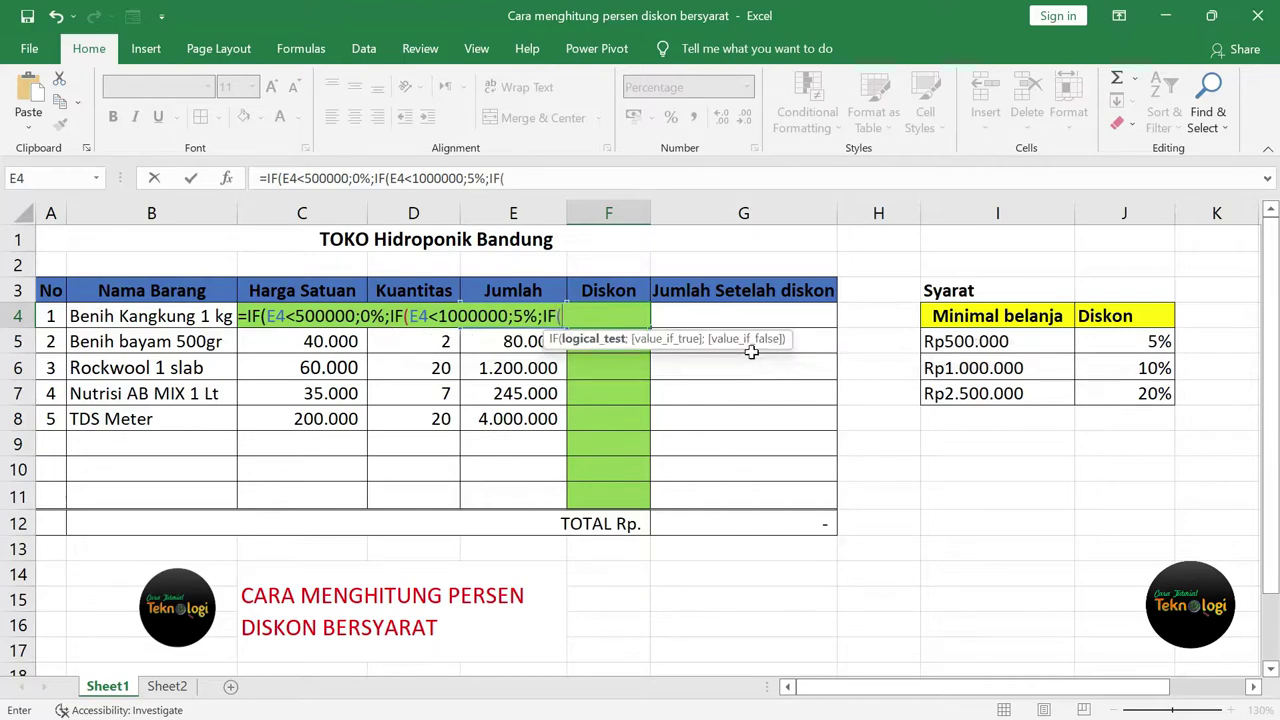
{"action": "type", "text": "E4<25"}
{"action": "type", "text": "0000"}
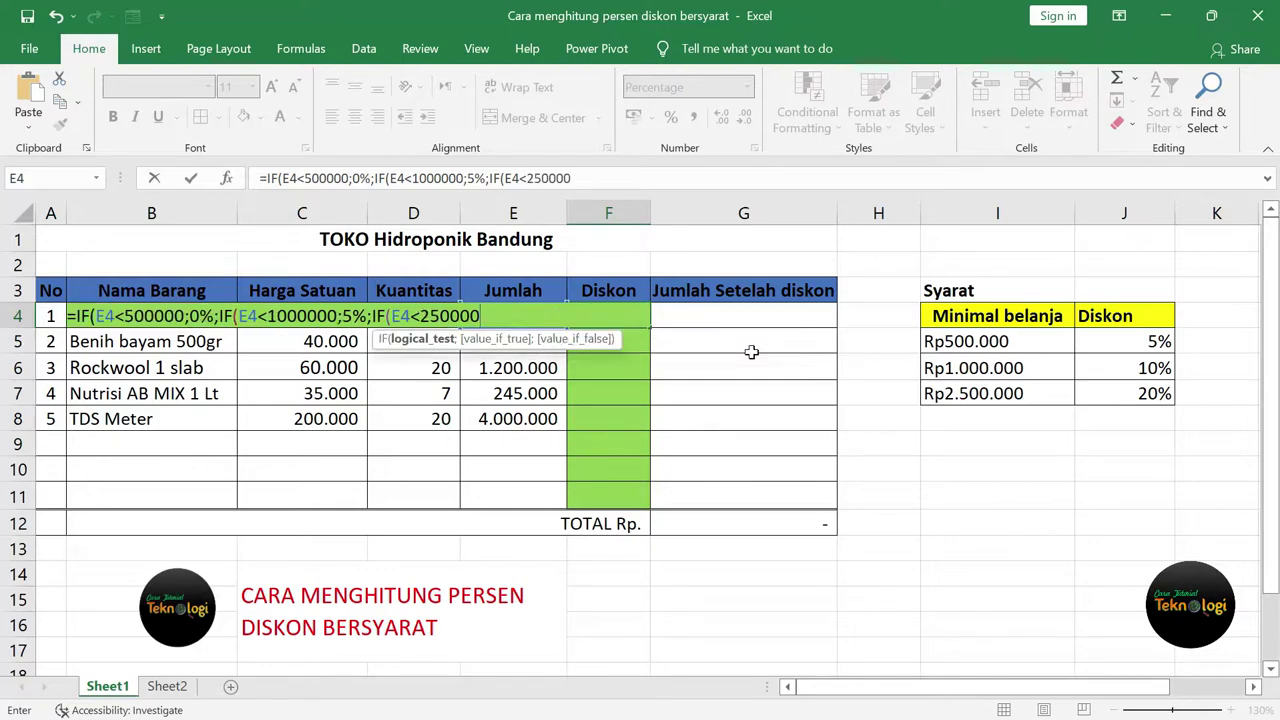
{"action": "type", "text": "0;10"}
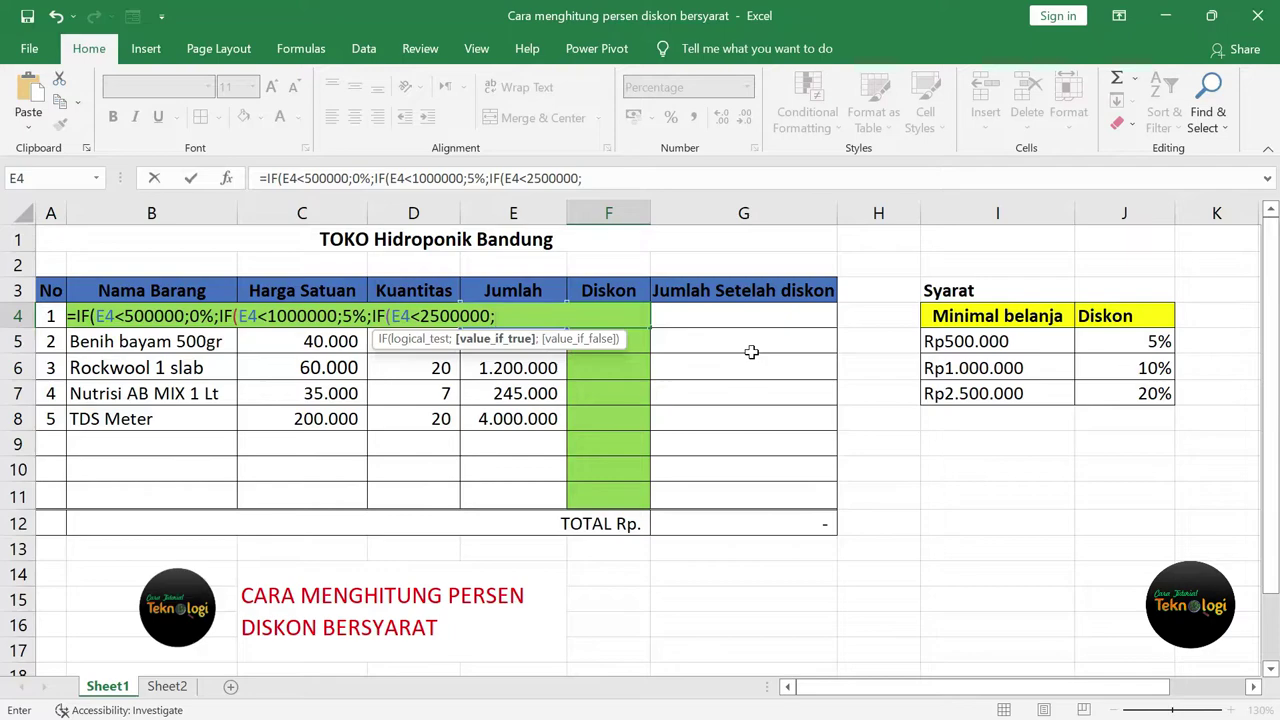
{"action": "type", "text": "%"}
{"action": "type", "text": ";2"}
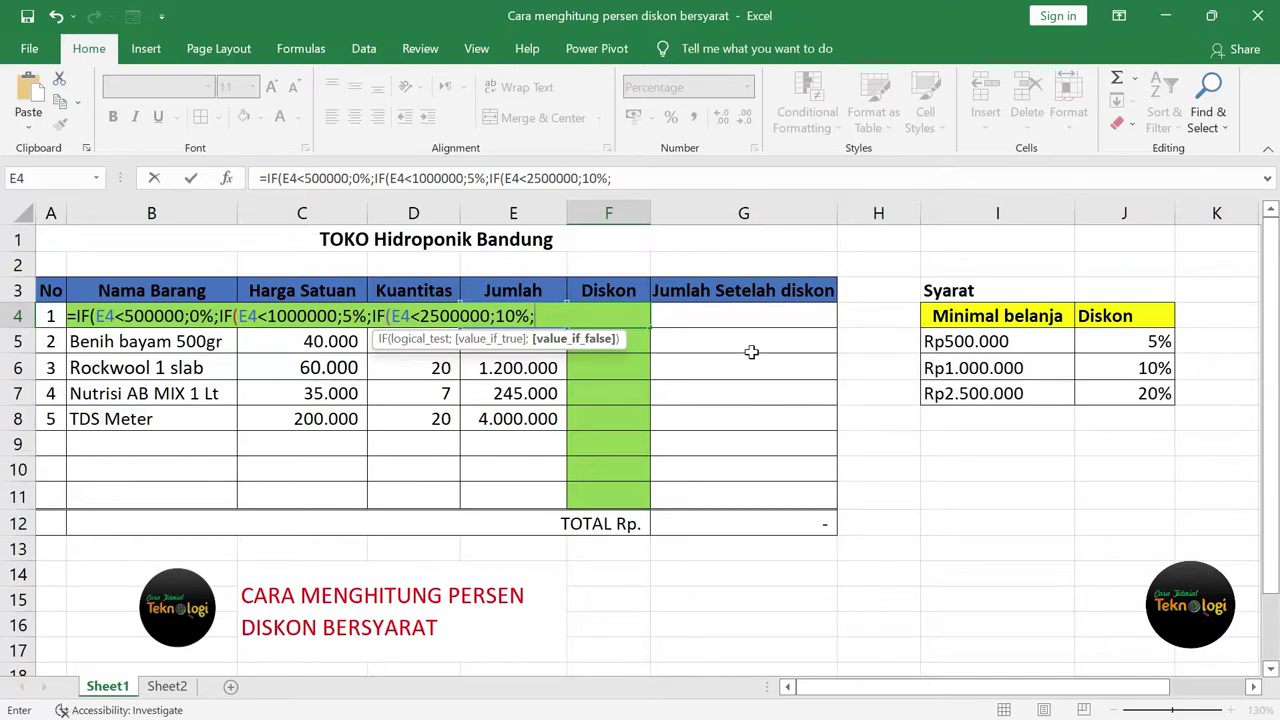
{"action": "type", "text": "0"}
{"action": "type", "text": "%"}
{"action": "type", "text": ")"}
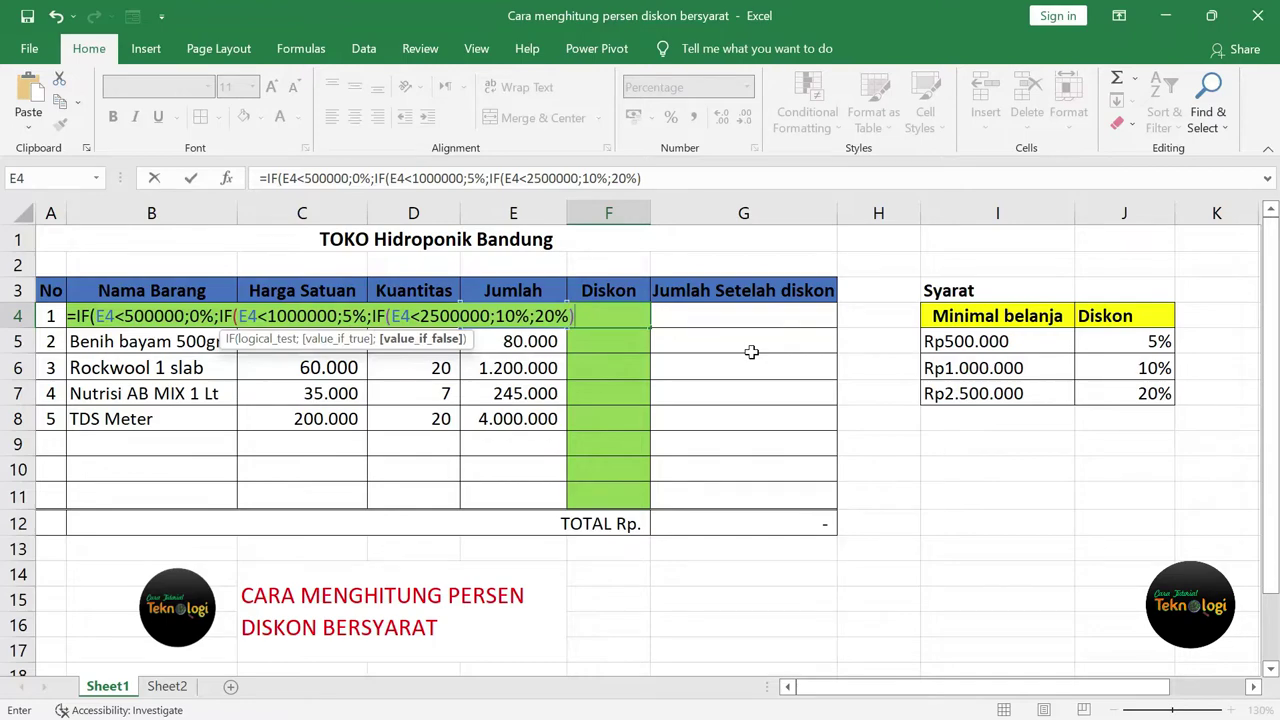
{"action": "type", "text": "))"}
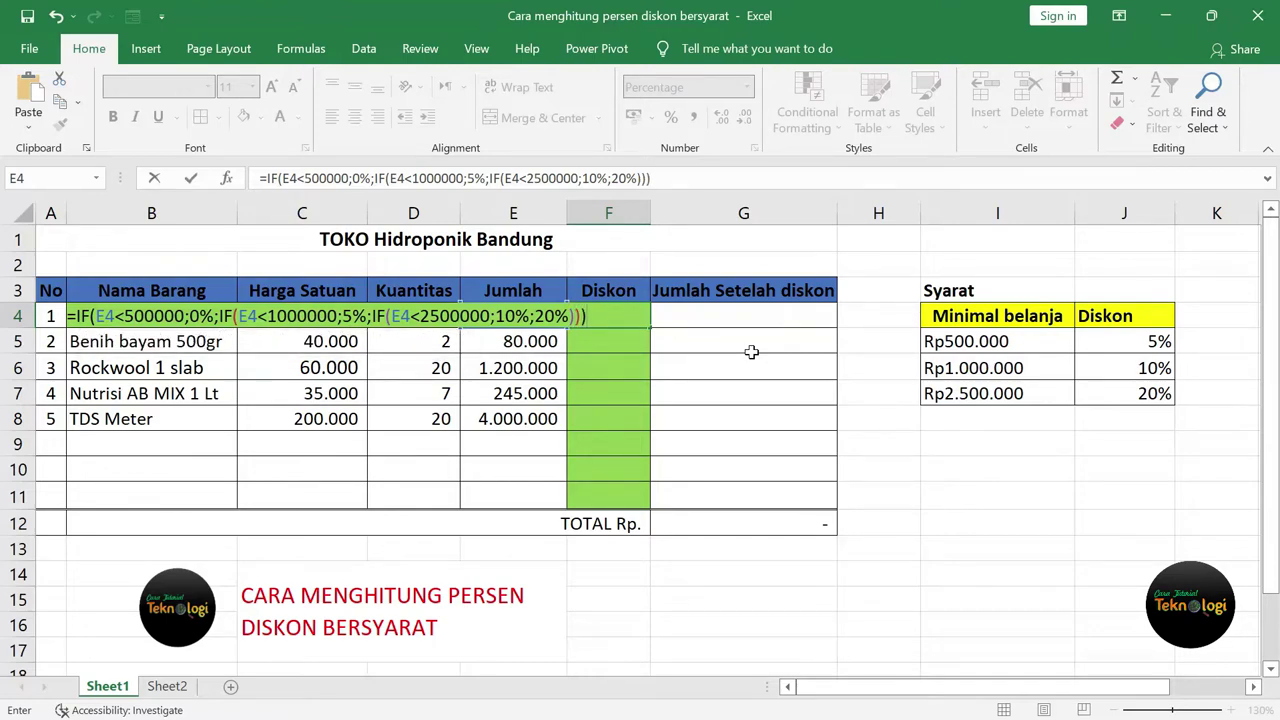
{"action": "key", "text": "Return"}
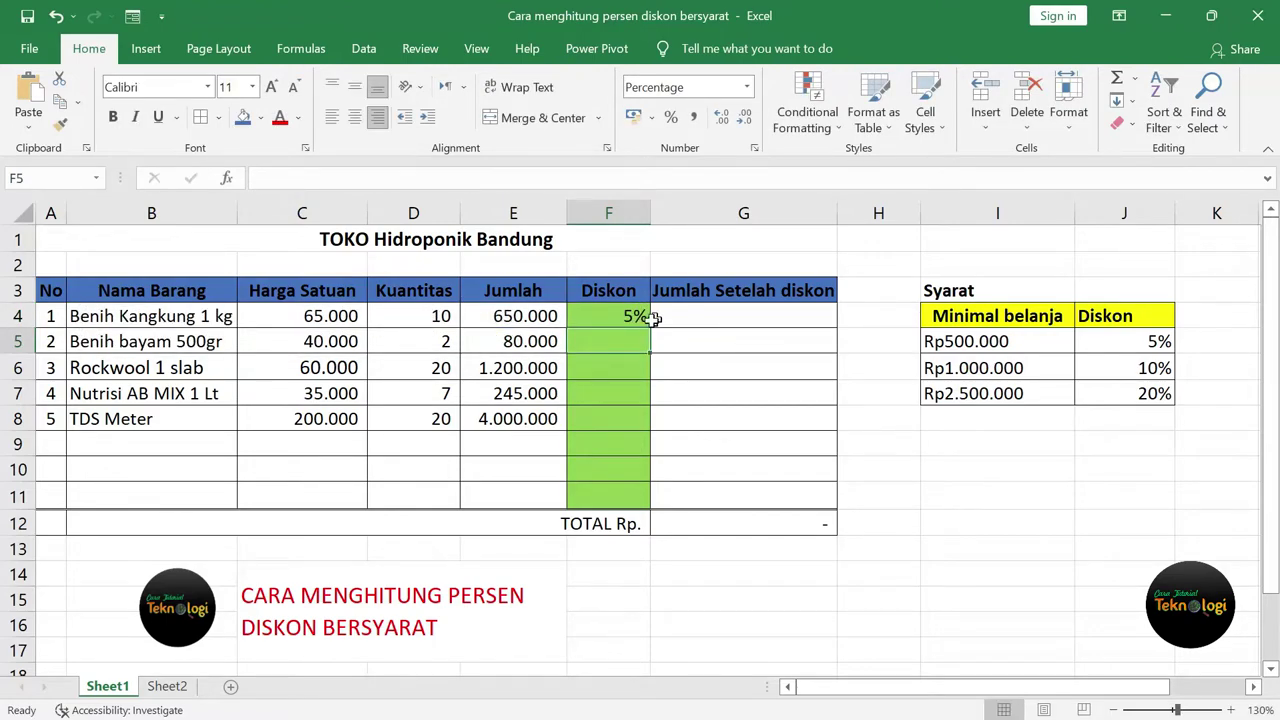
{"action": "left_click", "coordinate": [630, 318]}
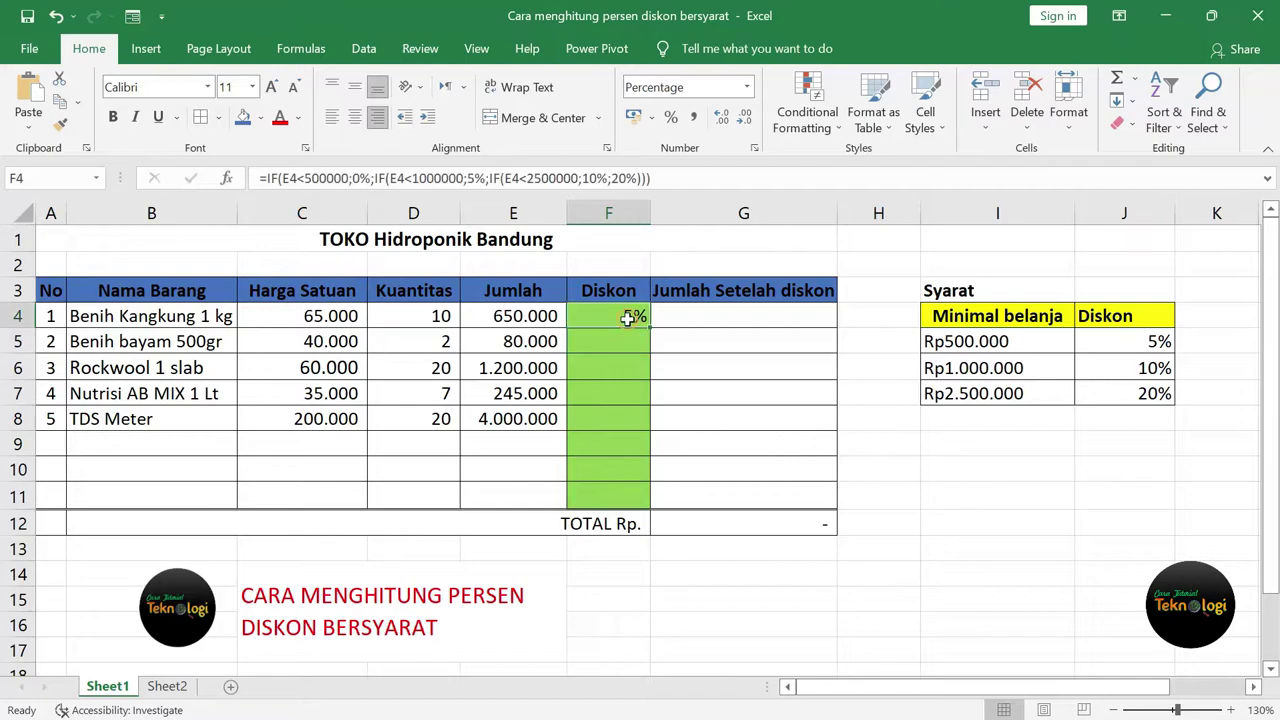
{"action": "left_click", "coordinate": [540, 316]}
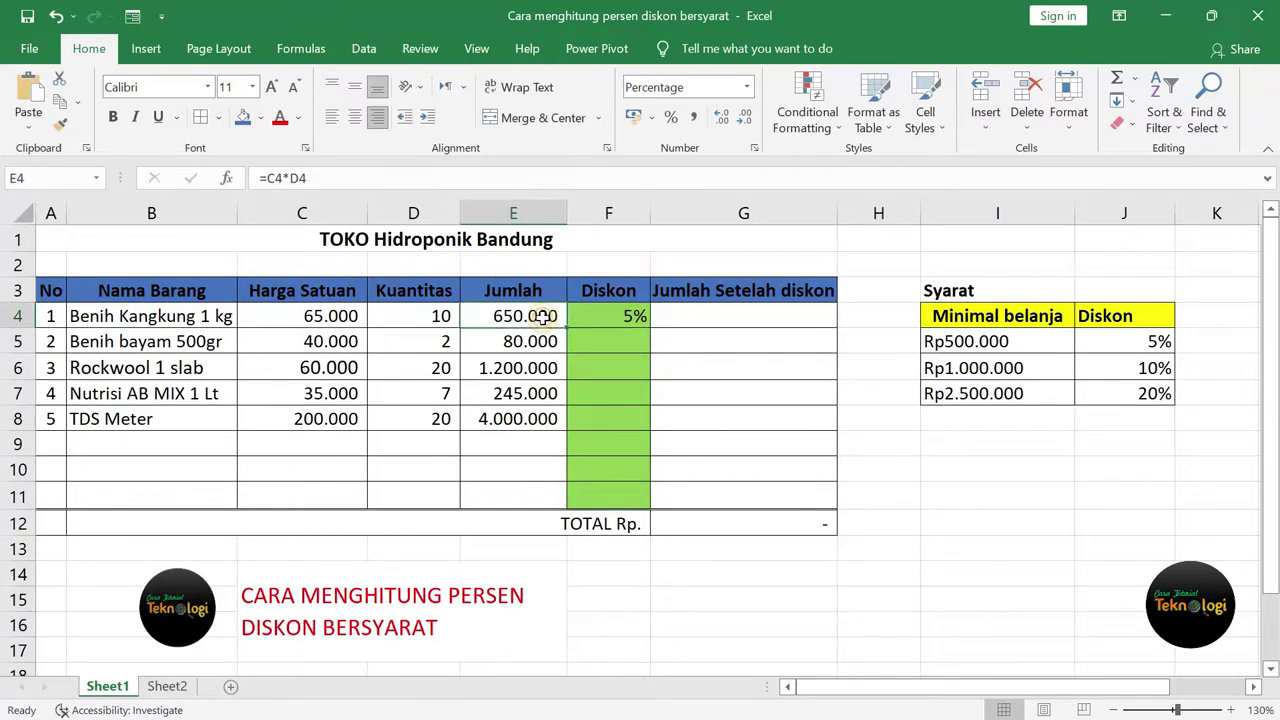
{"action": "left_click", "coordinate": [635, 315]}
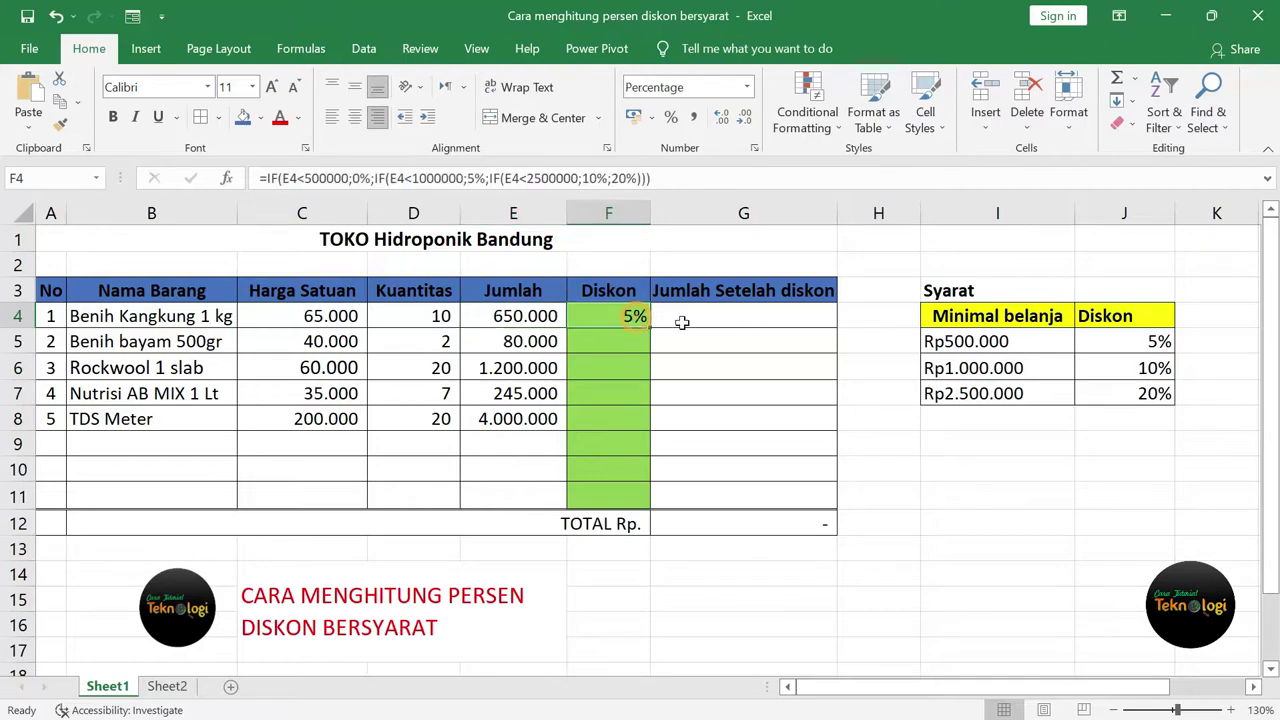
{"action": "left_click", "coordinate": [1010, 343]}
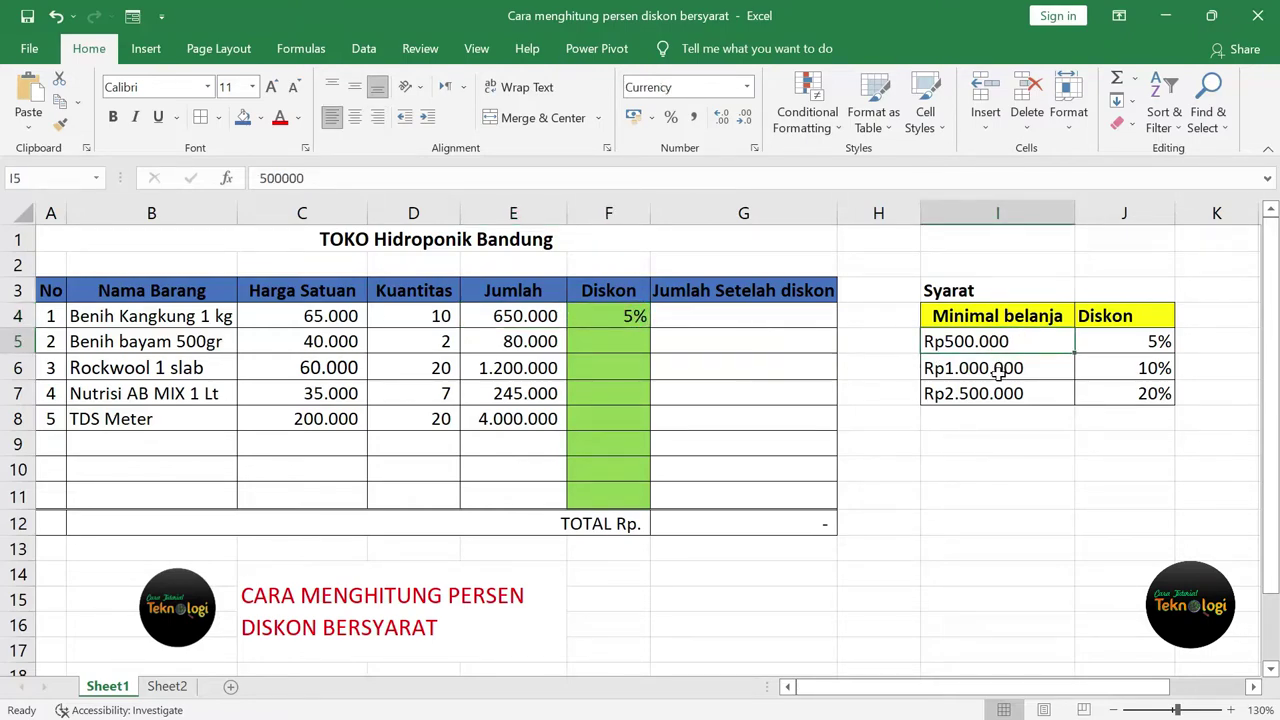
{"action": "left_click", "coordinate": [628, 314]}
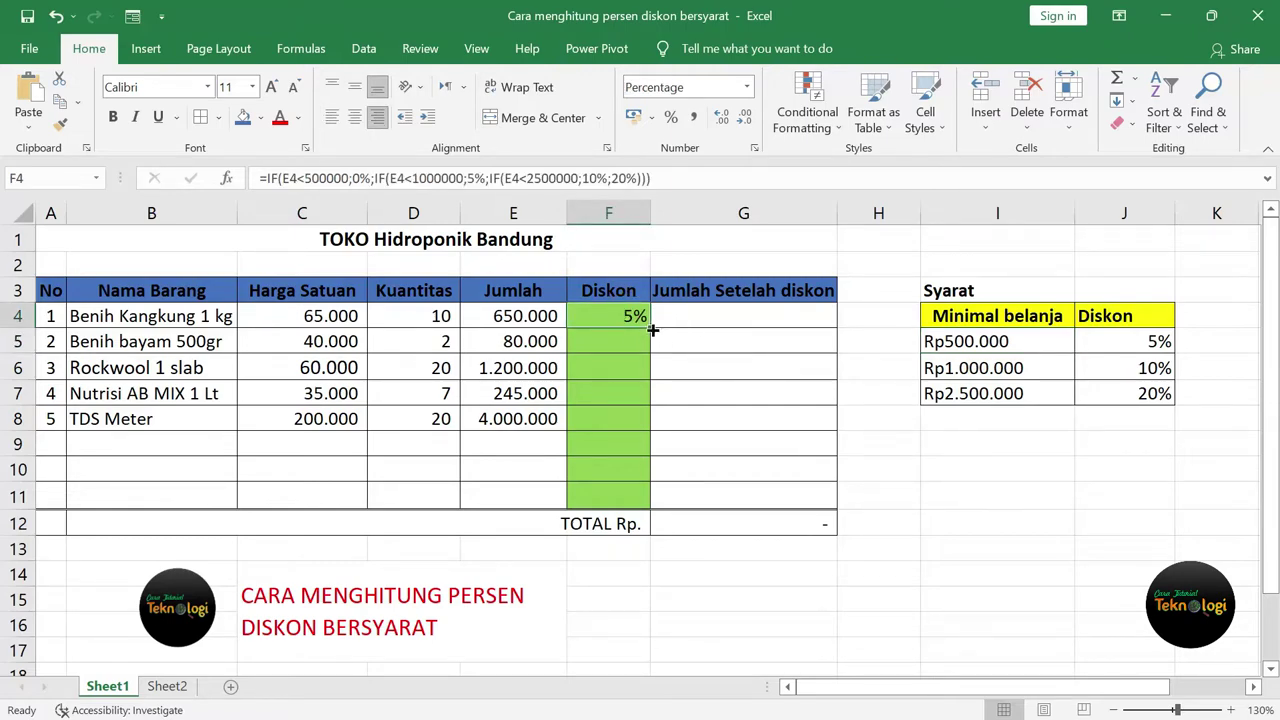
{"action": "left_click_drag", "start_coordinate": [652, 330], "coordinate": [647, 431]}
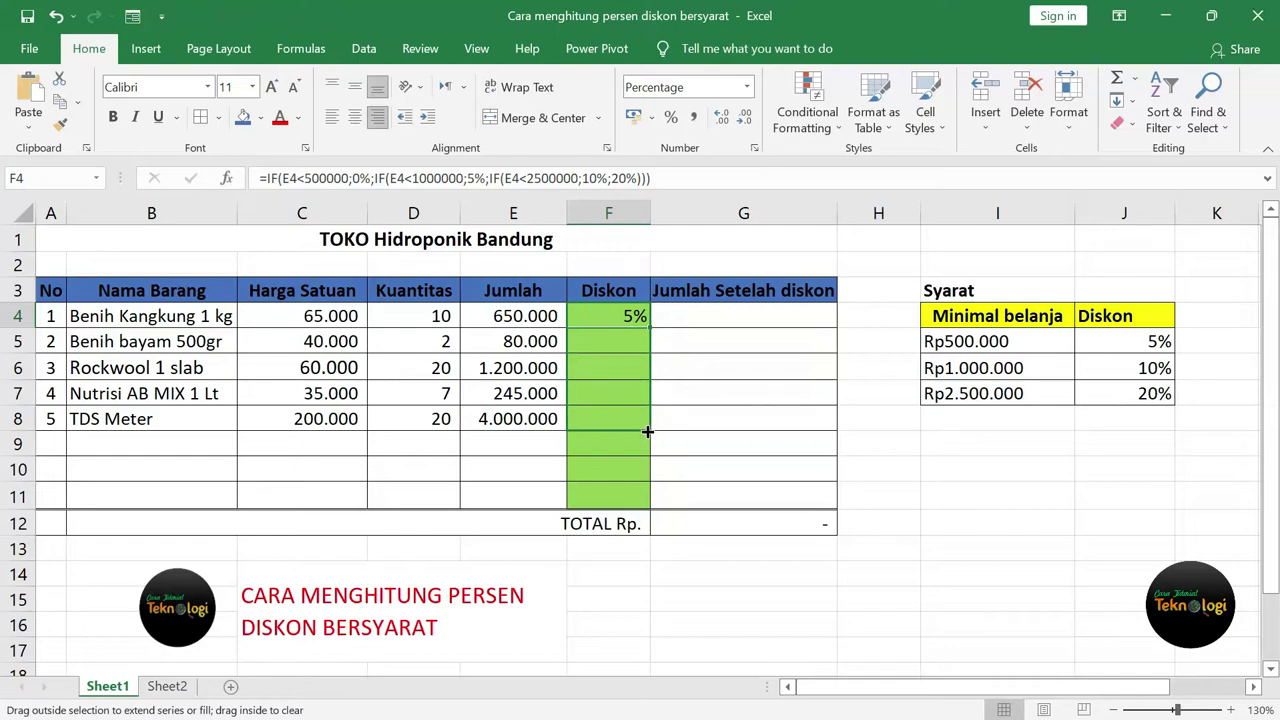
{"action": "left_click", "coordinate": [637, 340]}
{"action": "left_click", "coordinate": [513, 341]}
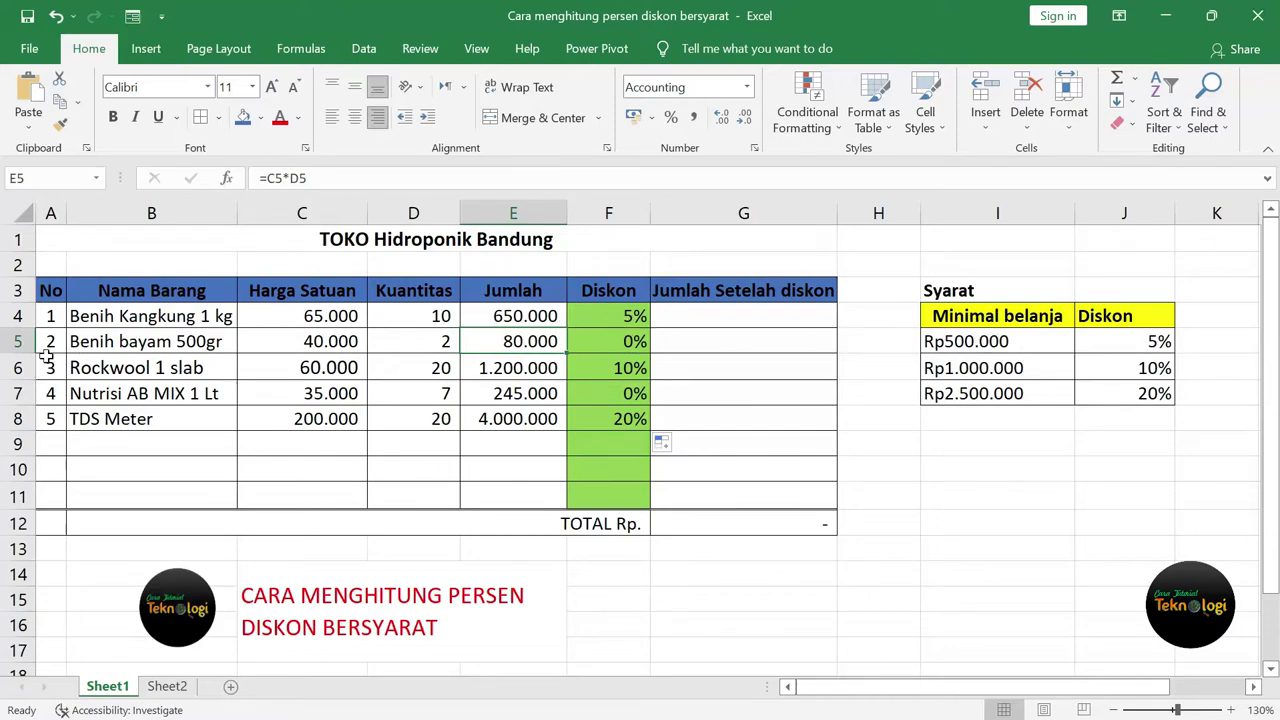
{"action": "left_click", "coordinate": [535, 370]}
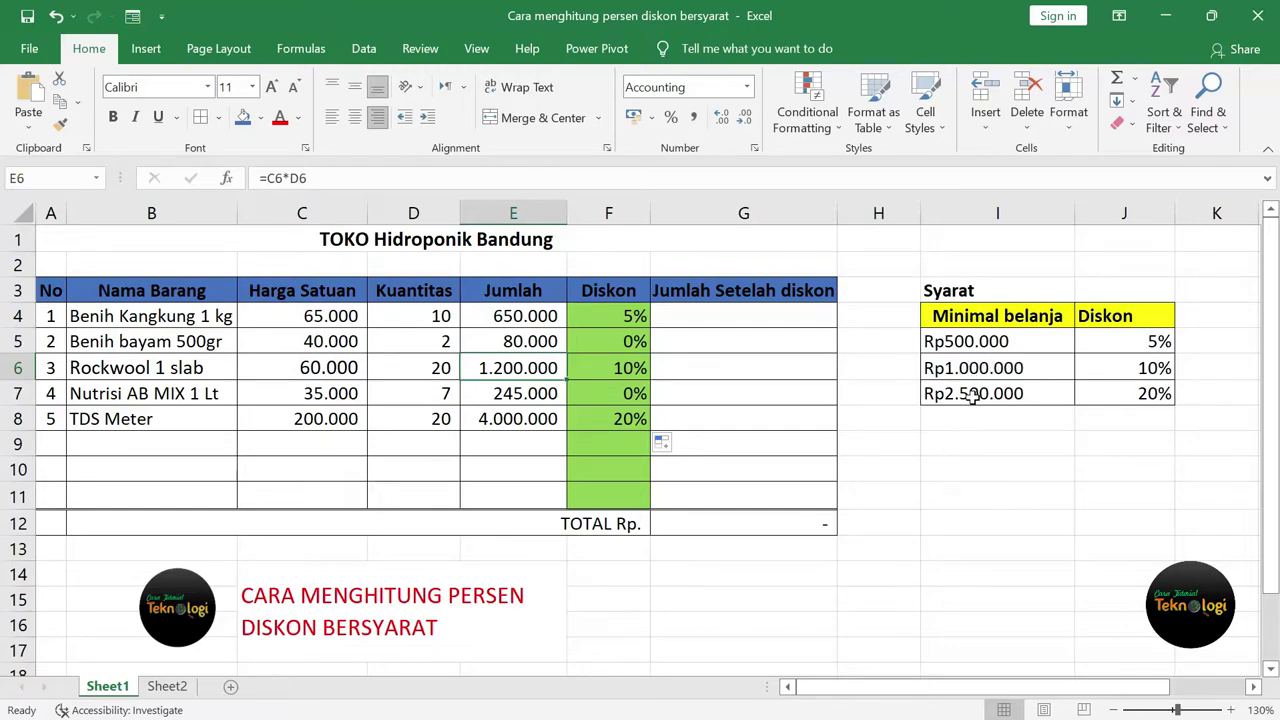
{"action": "left_click", "coordinate": [618, 366]}
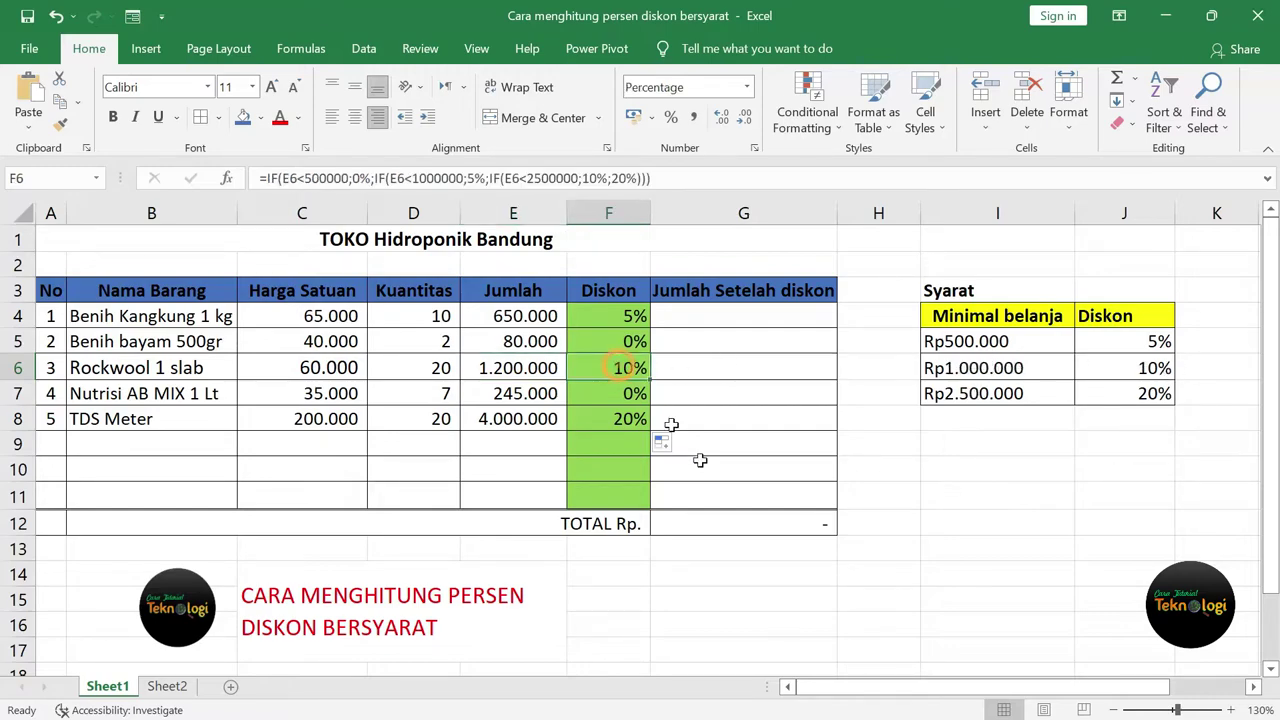
{"action": "left_click", "coordinate": [538, 394]}
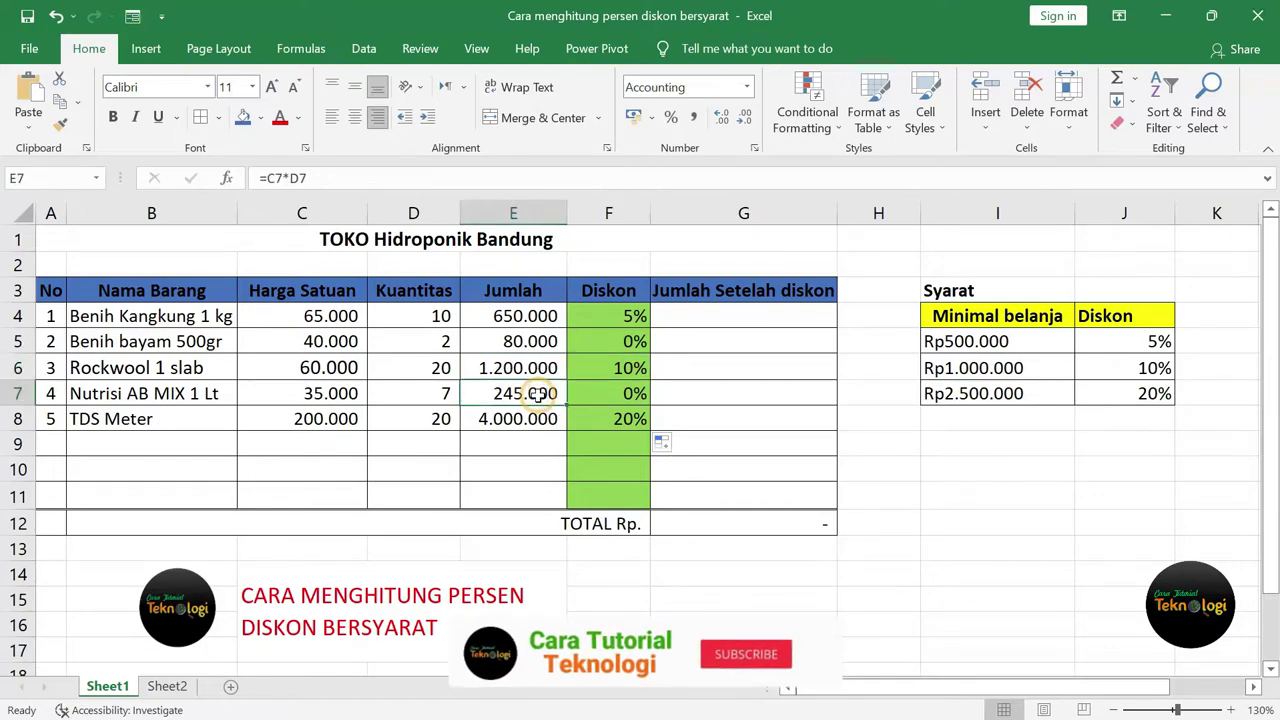
{"action": "left_click", "coordinate": [620, 394]}
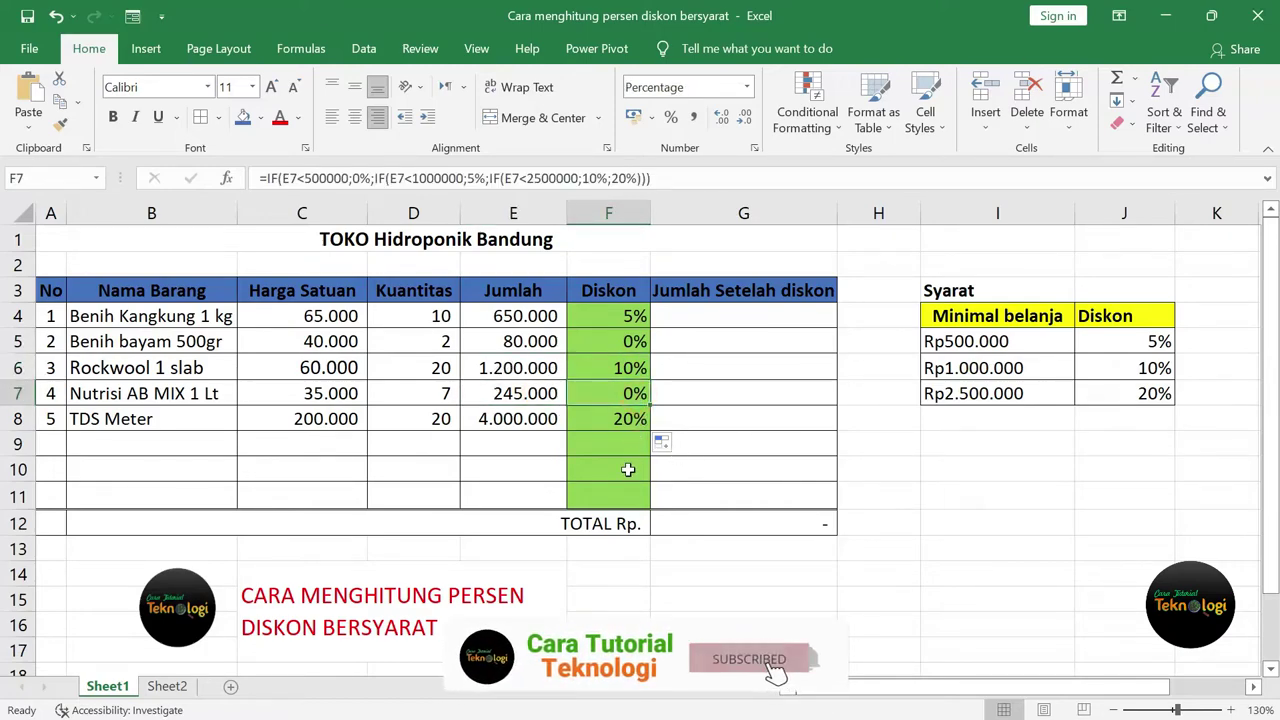
{"action": "left_click", "coordinate": [517, 419]}
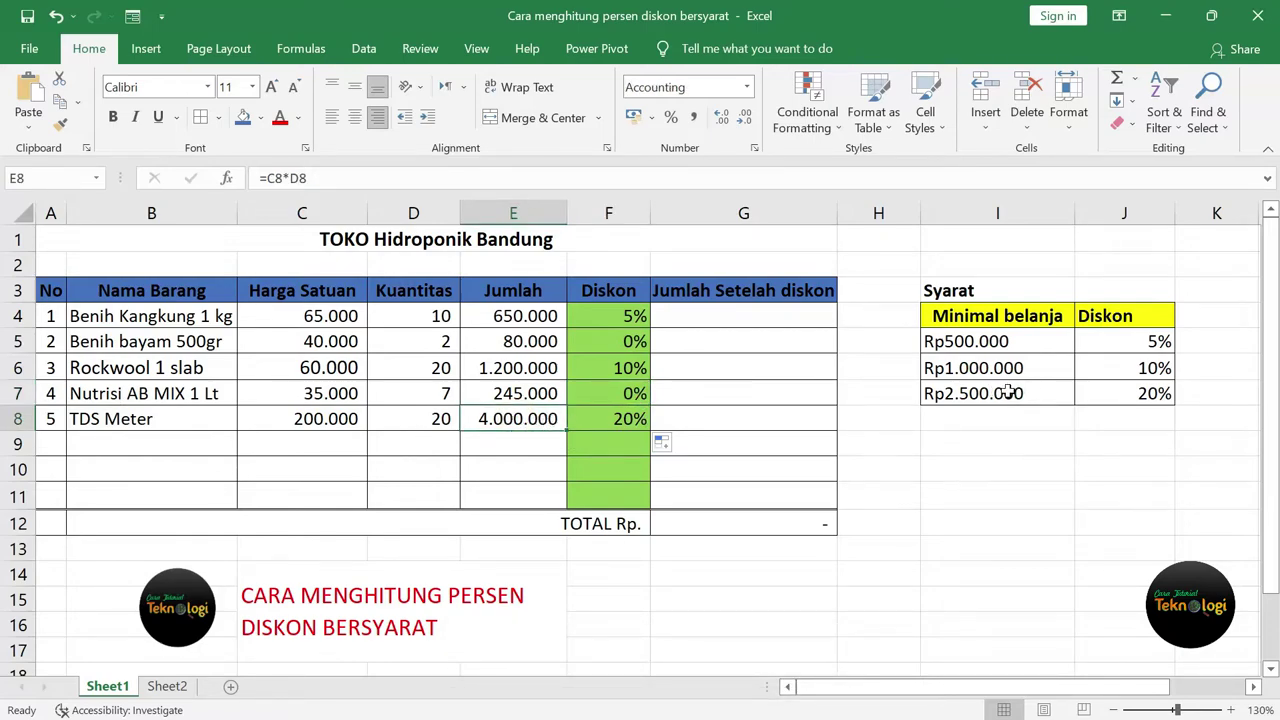
{"action": "left_click", "coordinate": [625, 420]}
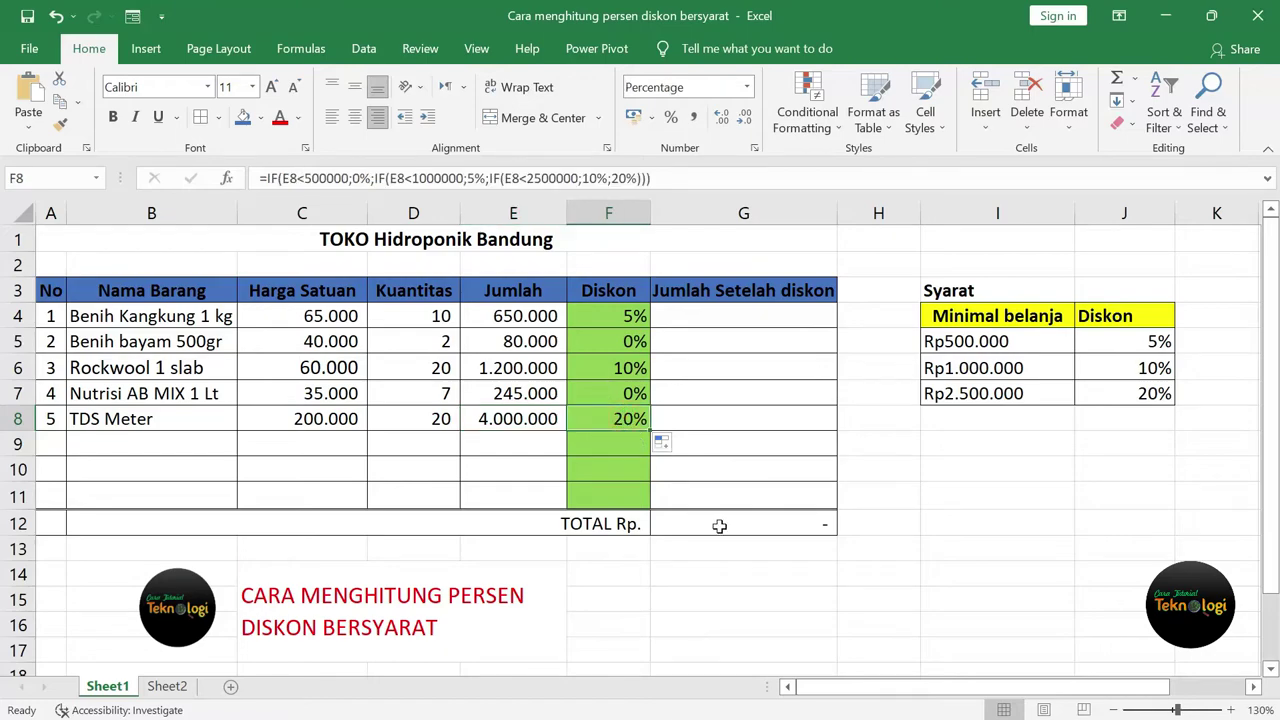
{"action": "left_click", "coordinate": [757, 321]}
- Enter =E4-(F4*E4) in G4, giving 617.500 after discount, and recheck E4 and G4
{"action": "type", "text": "="}
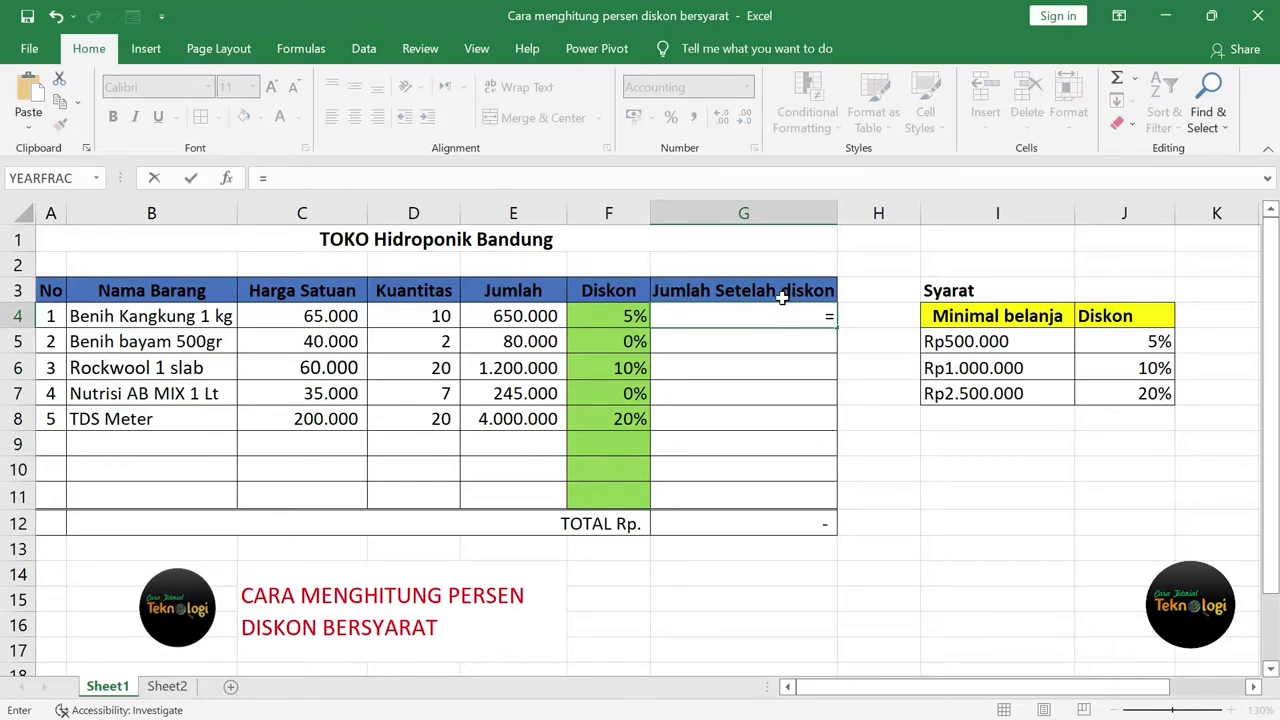
{"action": "left_click", "coordinate": [545, 316]}
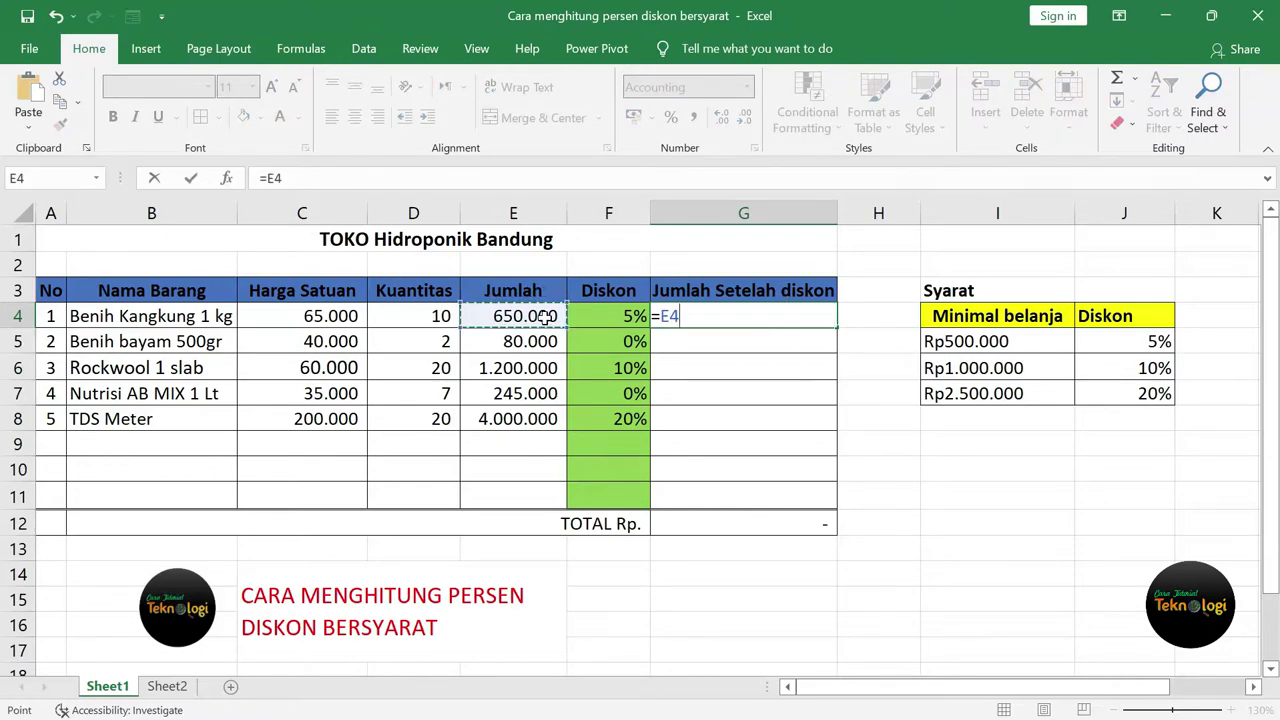
{"action": "type", "text": "-("}
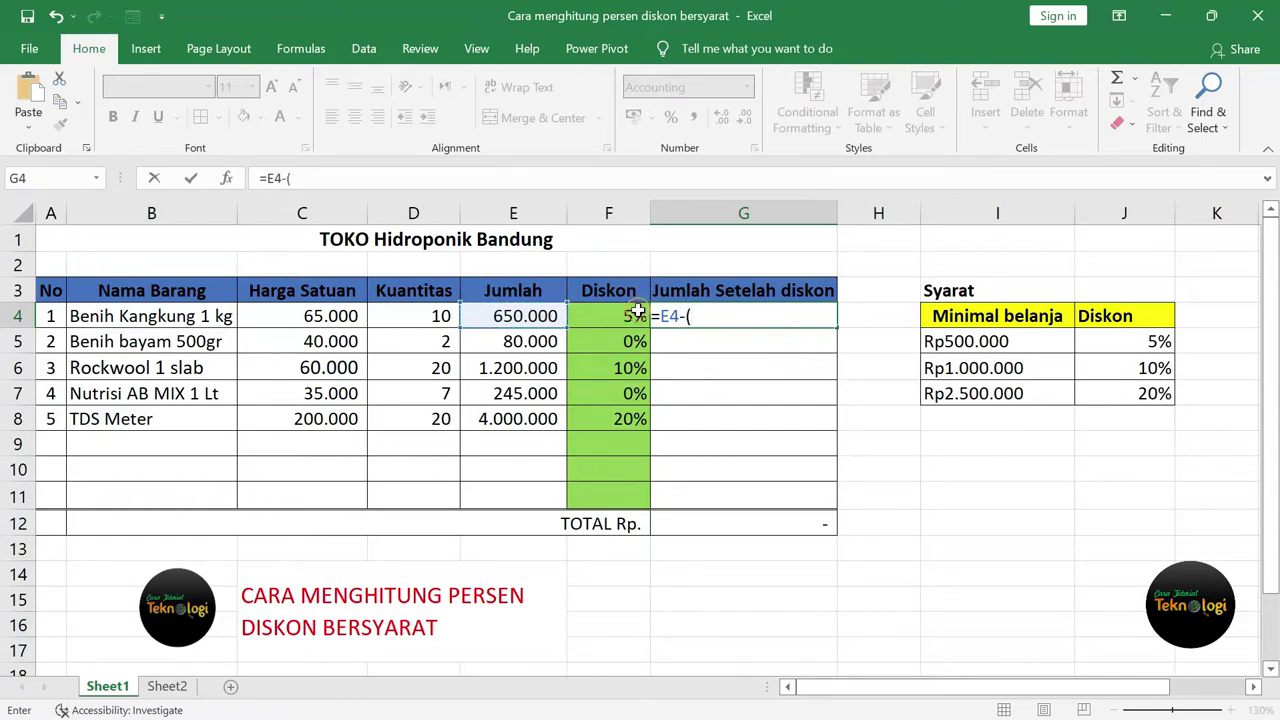
{"action": "left_click", "coordinate": [637, 312]}
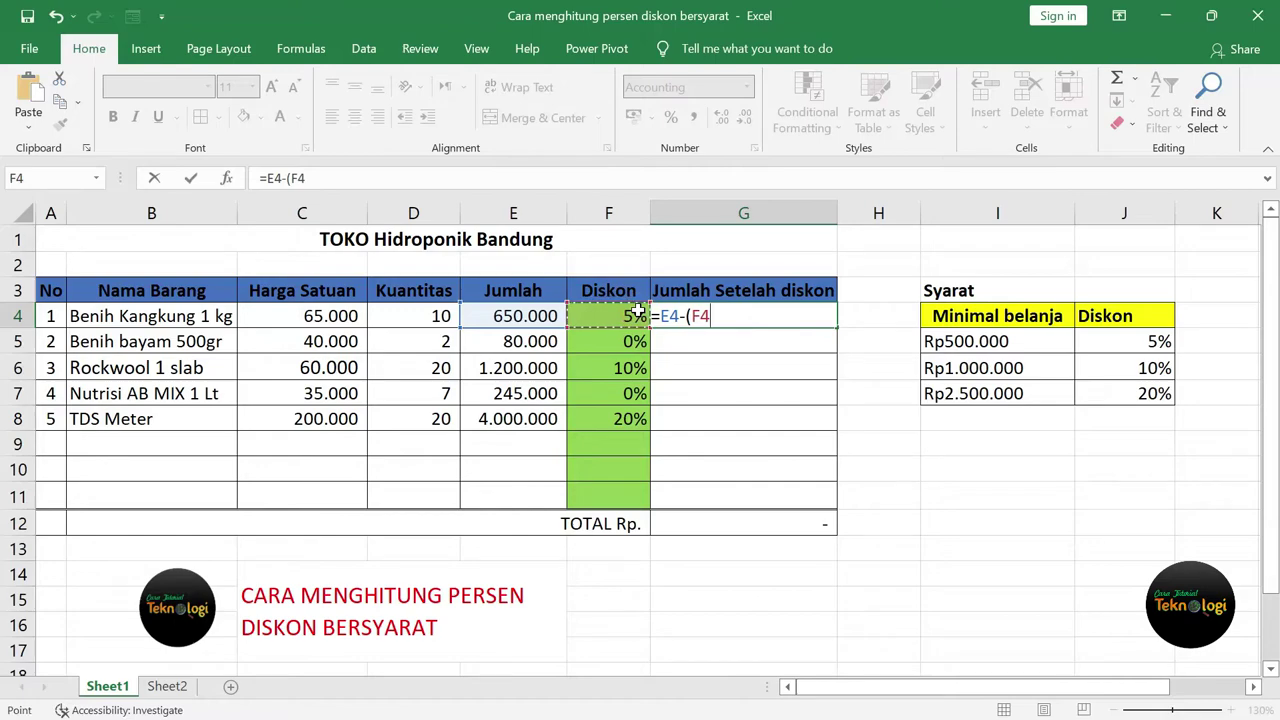
{"action": "type", "text": "*"}
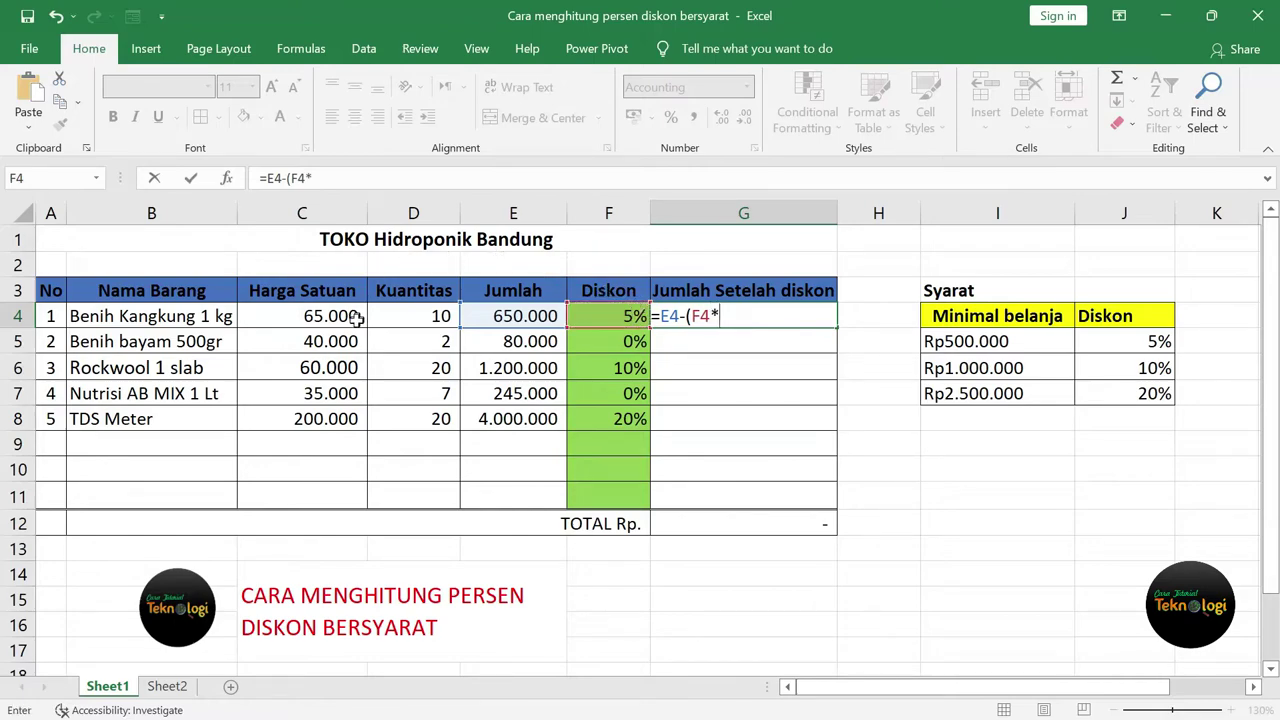
{"action": "left_click", "coordinate": [541, 314]}
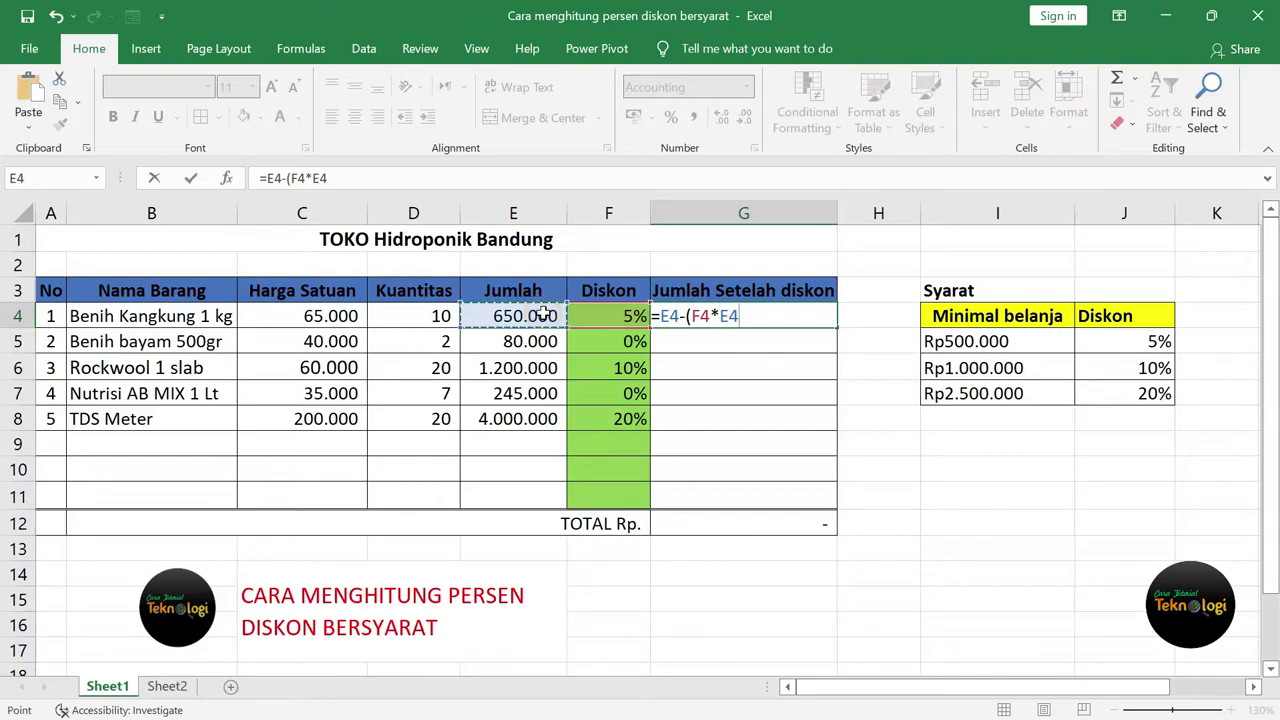
{"action": "type", "text": ")"}
{"action": "key", "text": "Return"}
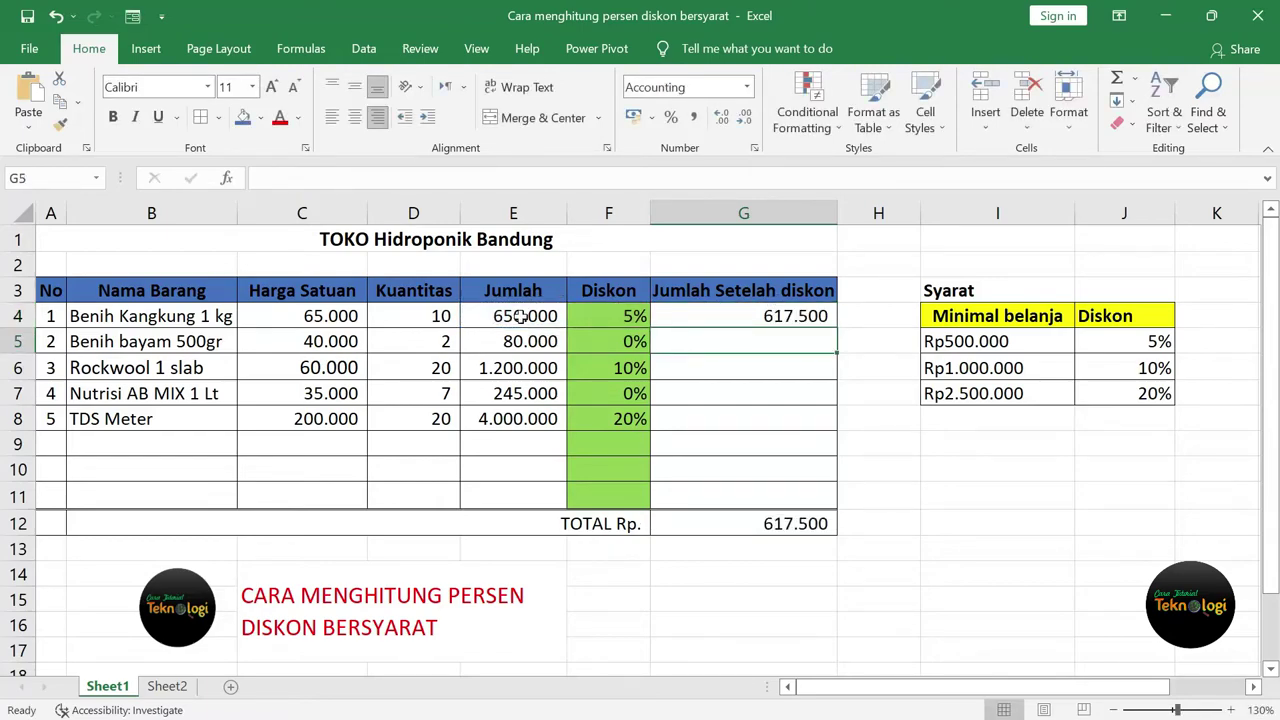
{"action": "left_click", "coordinate": [521, 316]}
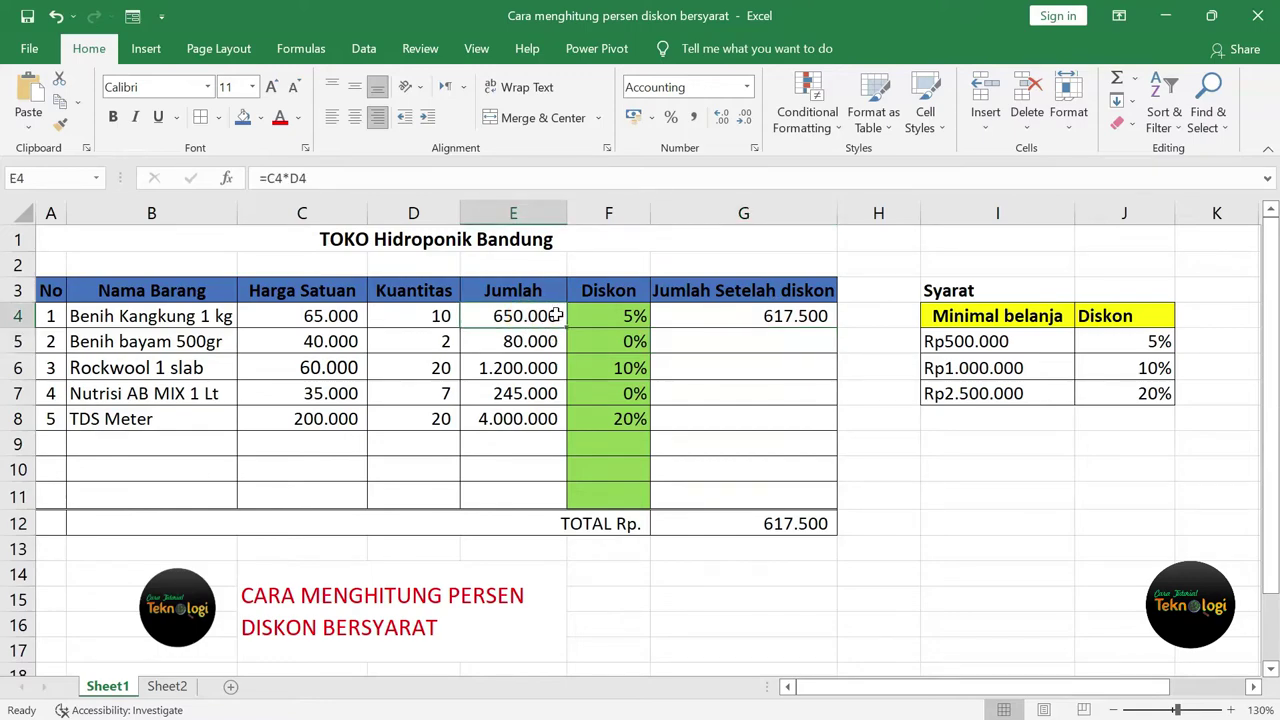
{"action": "left_click", "coordinate": [793, 316]}
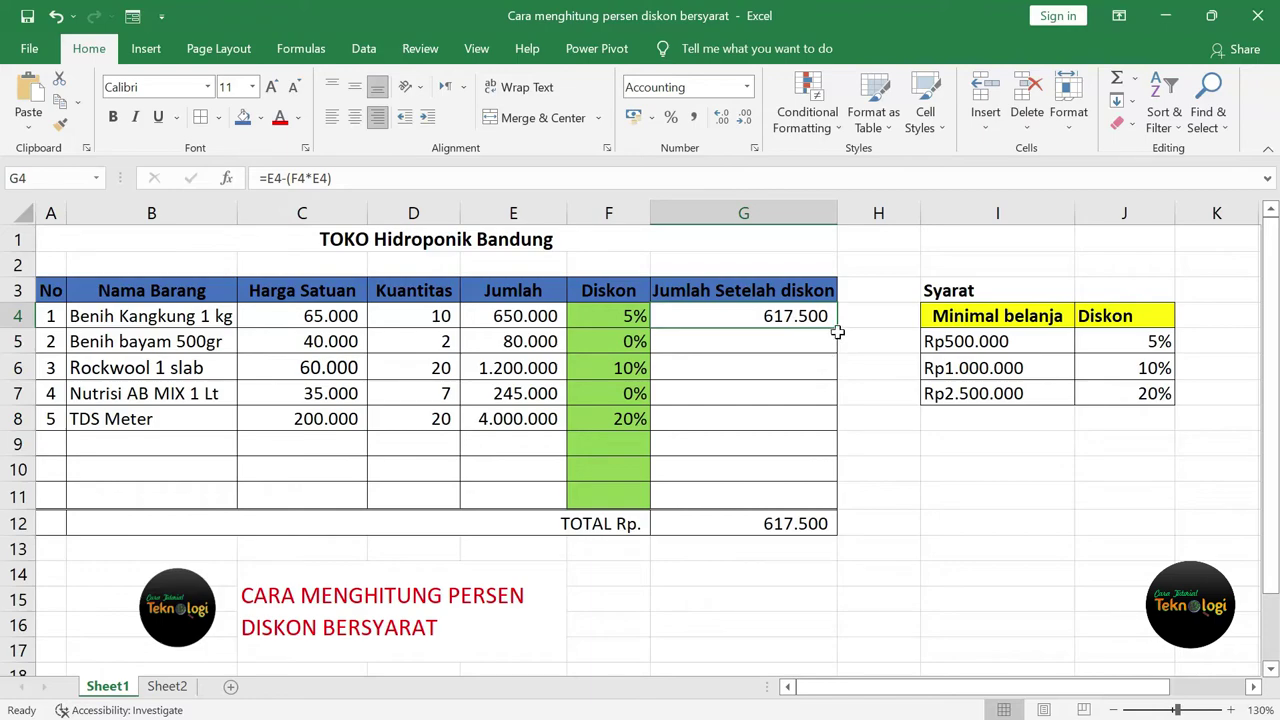
- Copy G4's after-discount formula down to G8 and check the row 5 result
{"action": "left_click_drag", "start_coordinate": [837, 329], "coordinate": [839, 428]}
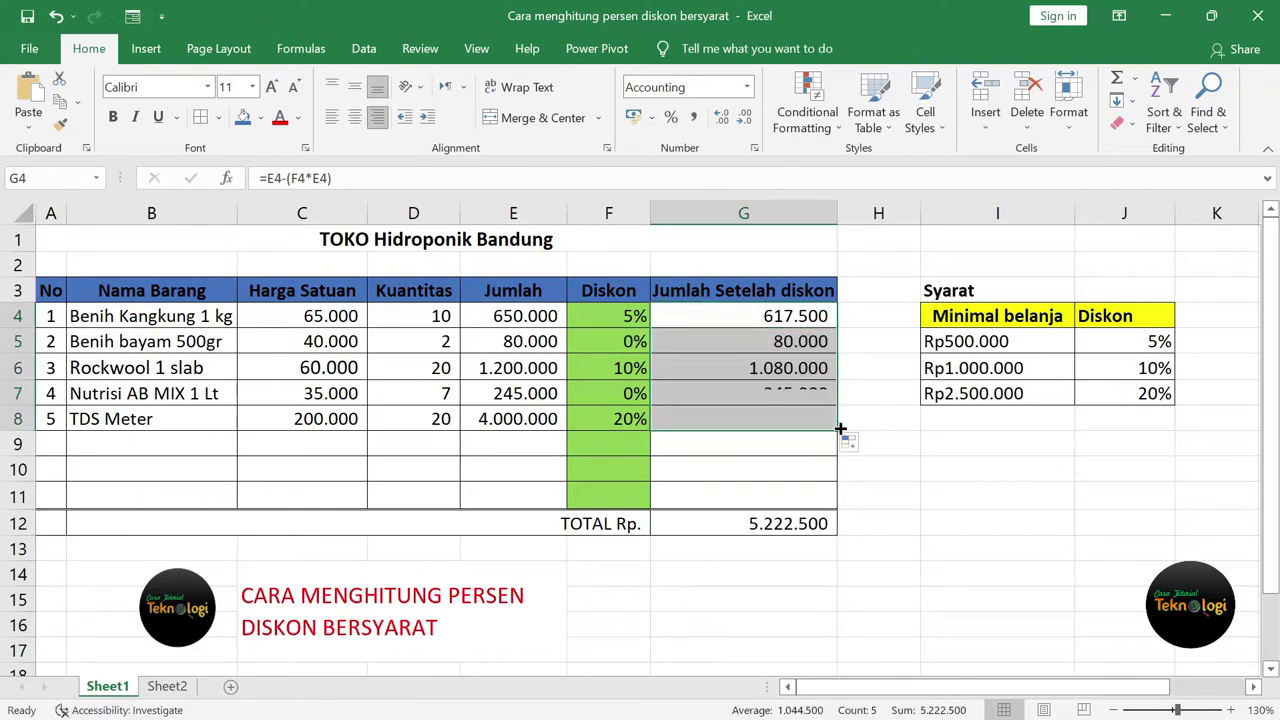
{"action": "left_click", "coordinate": [795, 343]}
{"action": "left_click", "coordinate": [535, 340]}
{"action": "left_click", "coordinate": [818, 341]}
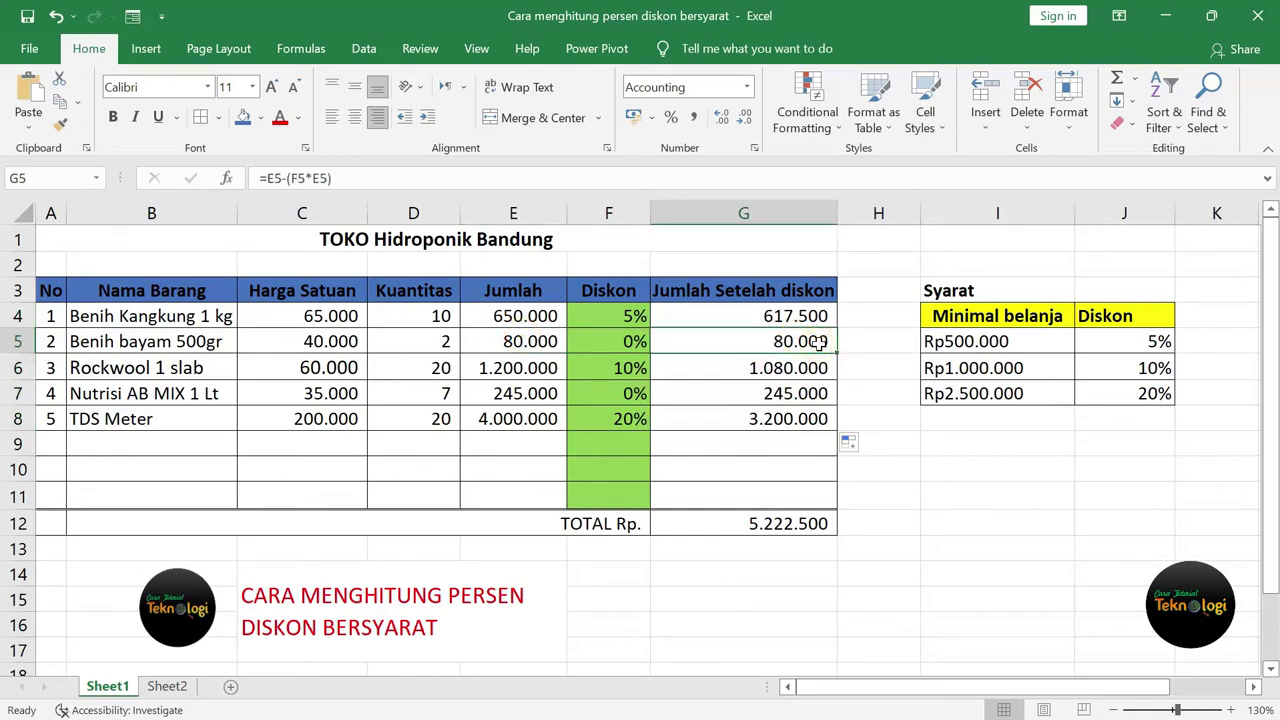
- Compare the Jumlah and after-discount formulas in rows 6–8, confirming the 5.222.500 total
{"action": "left_click", "coordinate": [519, 369]}
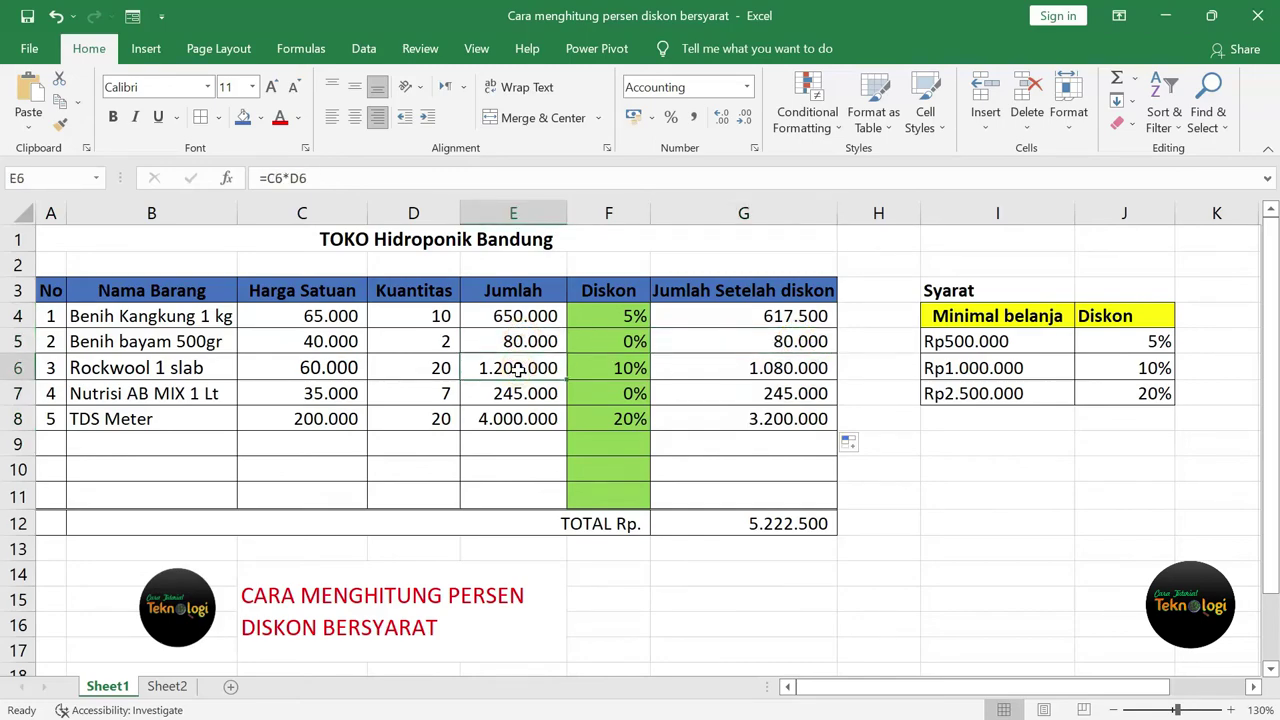
{"action": "left_click", "coordinate": [810, 370]}
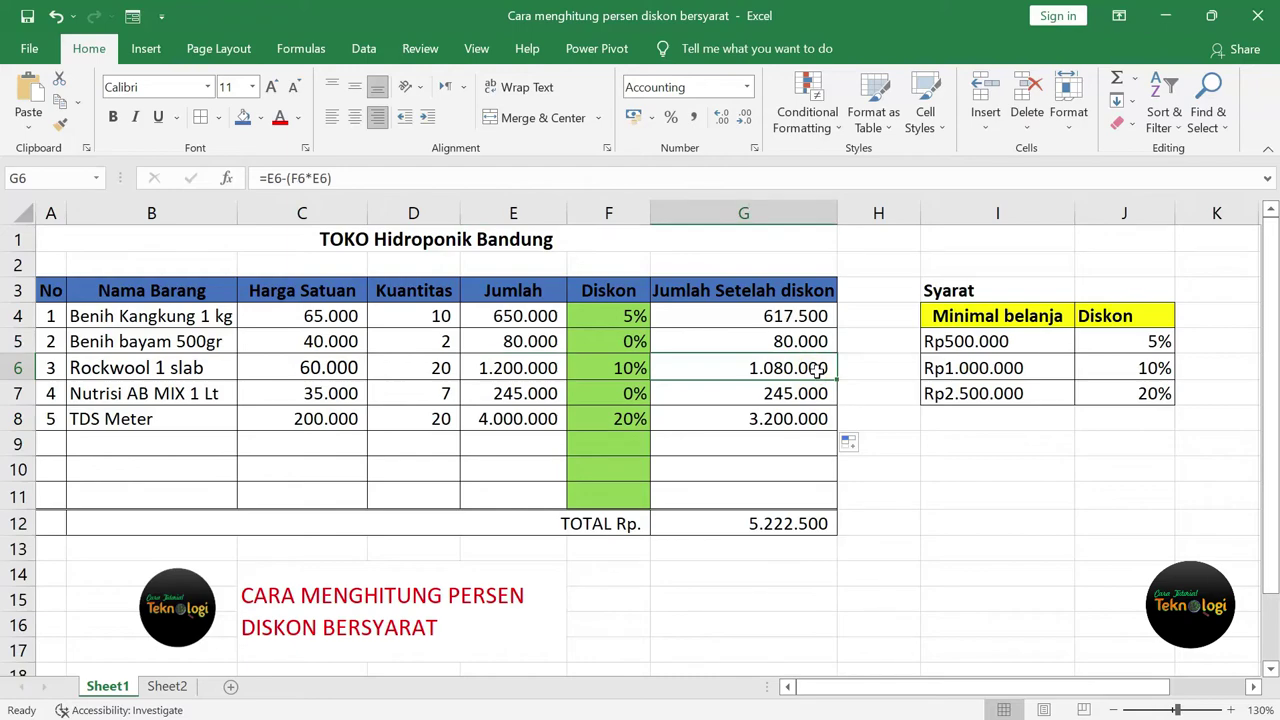
{"action": "left_click", "coordinate": [540, 394]}
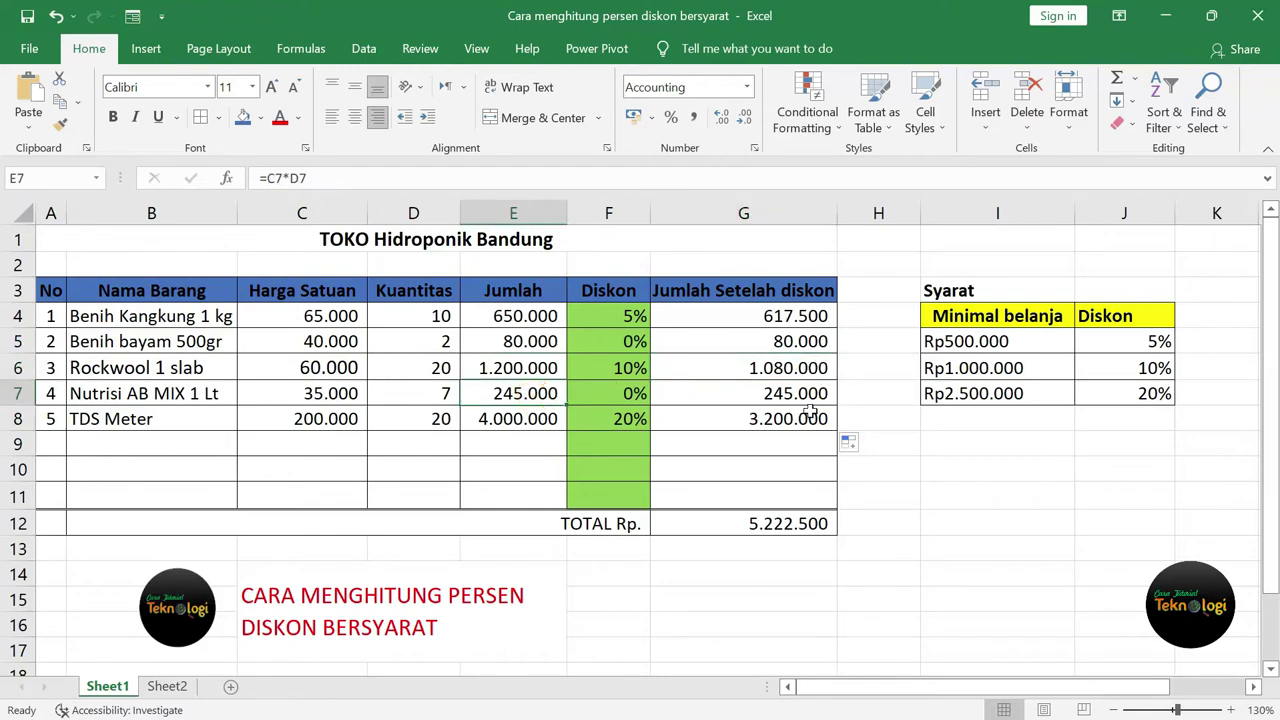
{"action": "left_click", "coordinate": [813, 395]}
{"action": "left_click", "coordinate": [490, 421]}
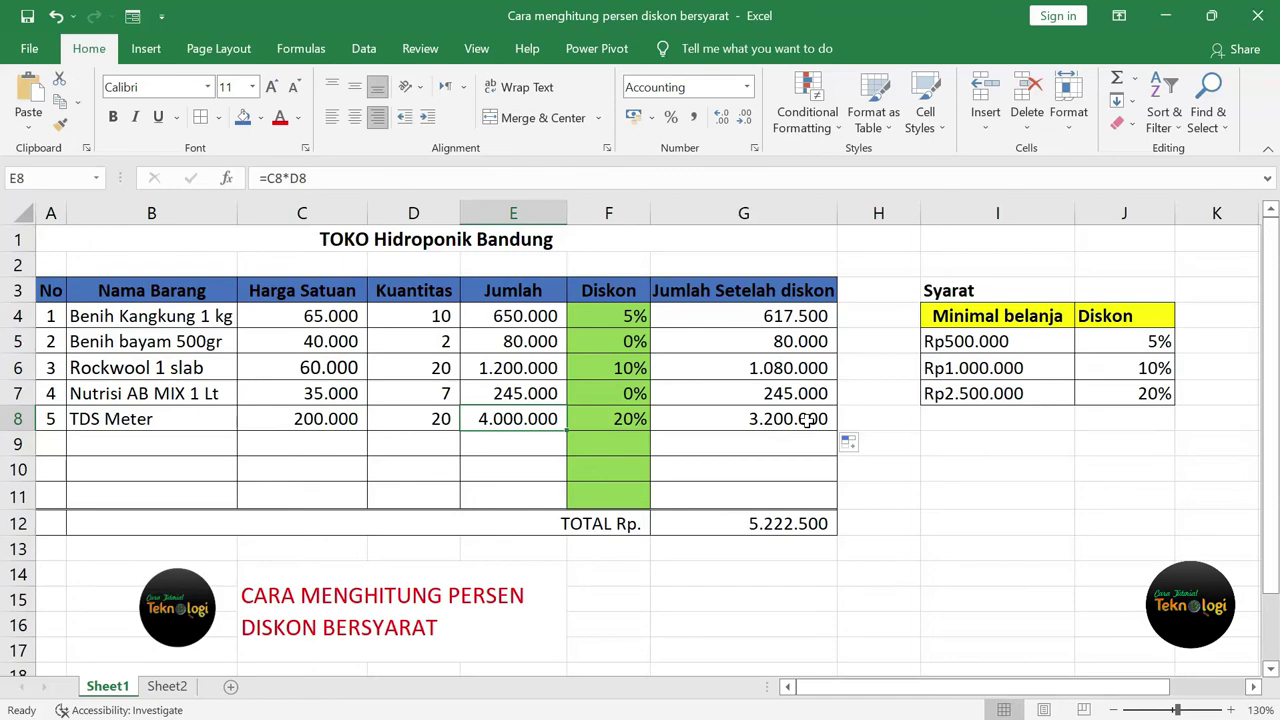
{"action": "left_click", "coordinate": [808, 420]}
{"action": "left_click", "coordinate": [954, 529]}
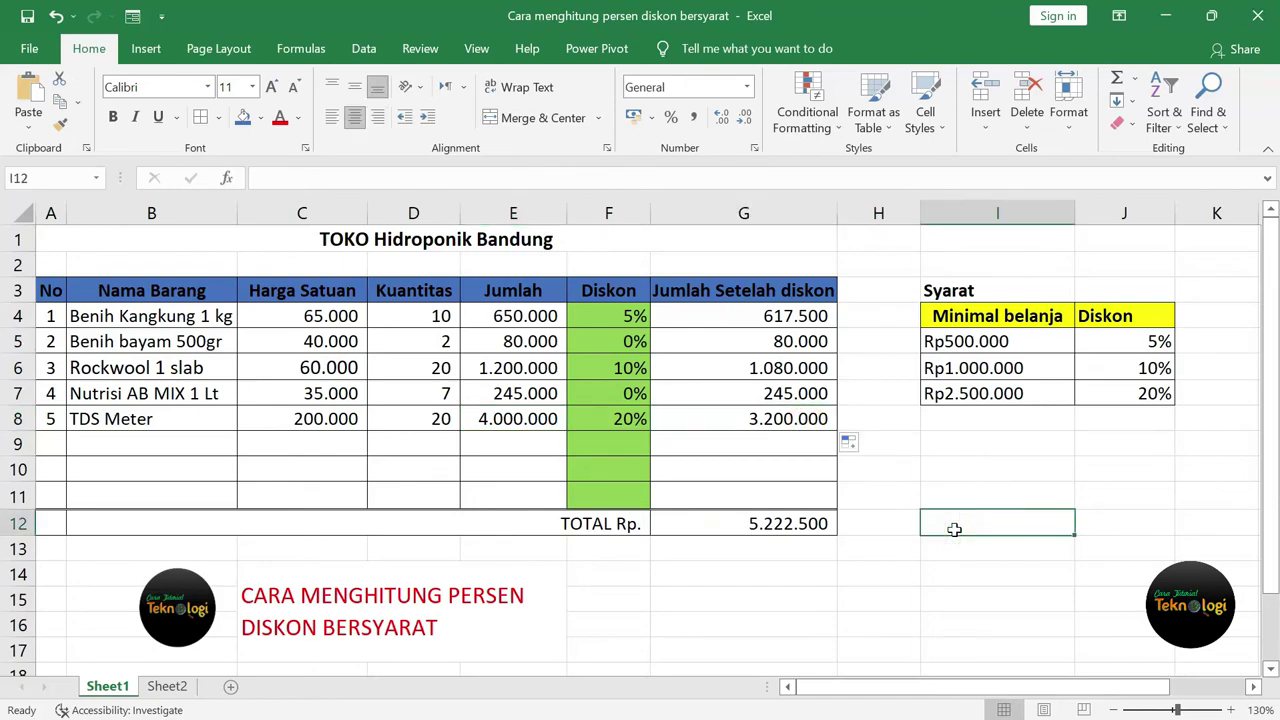